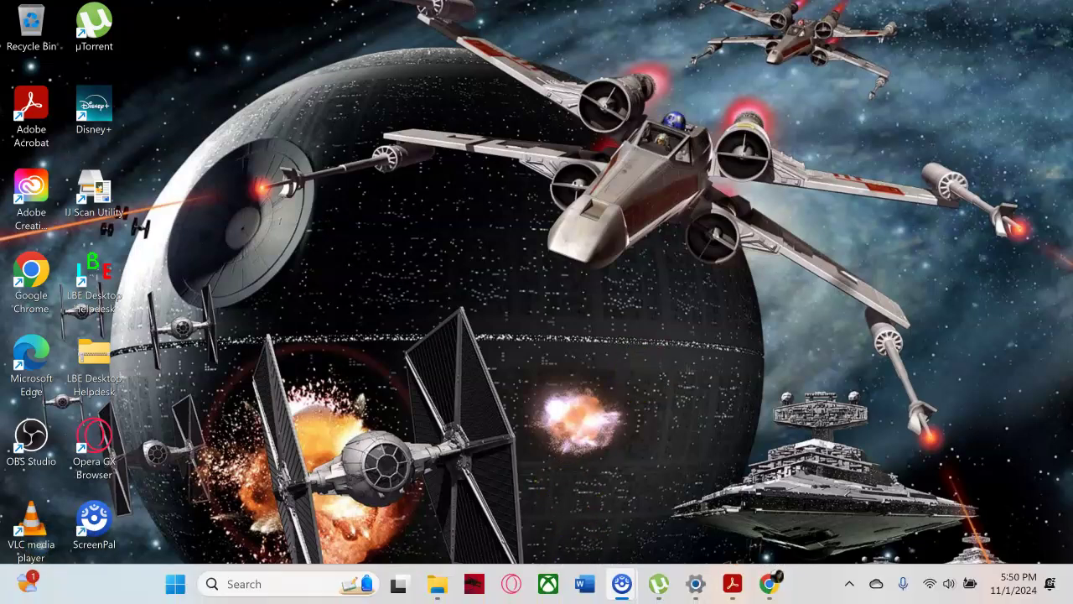
# Step: Switch to Google Chrome and review the Enforce User Account Control lab's scenario and its table of required UAC settings
pyautogui.click(770, 586)
pyautogui.scroll(3, 495, 415)
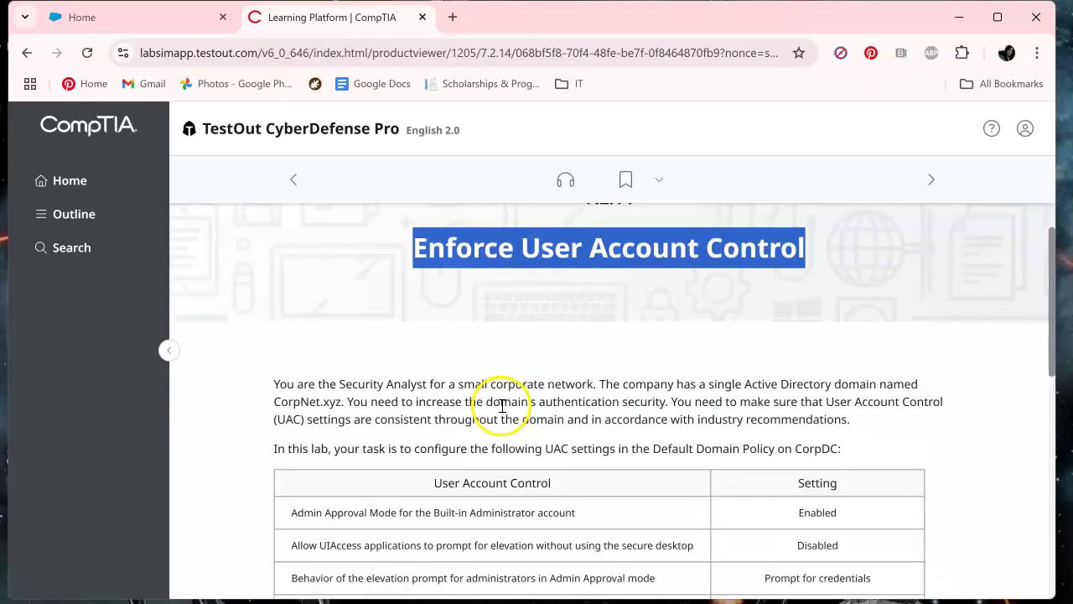
pyautogui.scroll(1, 502, 406)
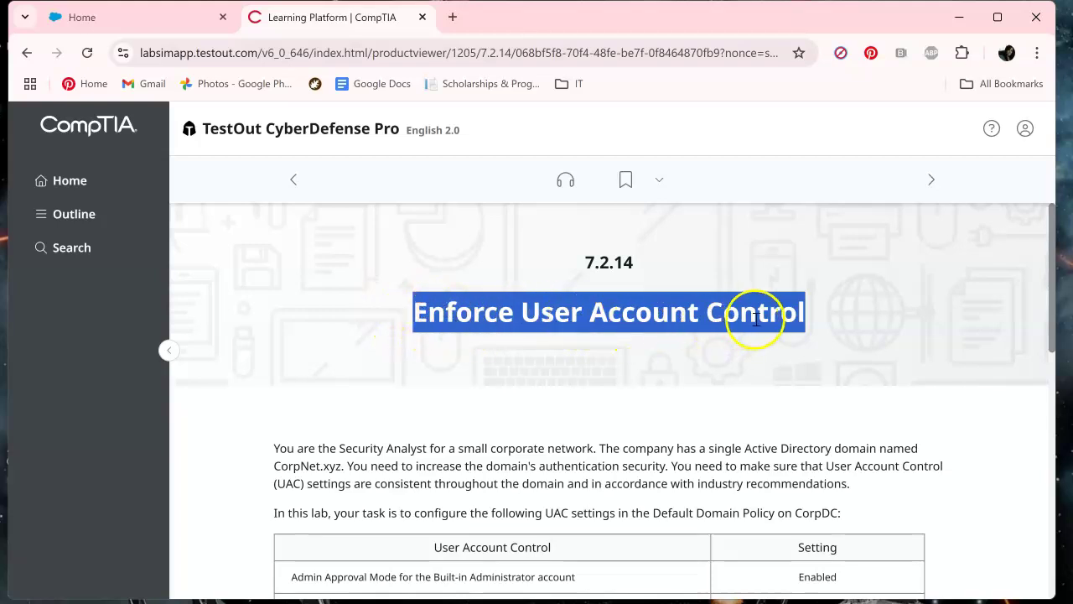
pyautogui.scroll(-3, 818, 327)
pyautogui.scroll(-5, 818, 332)
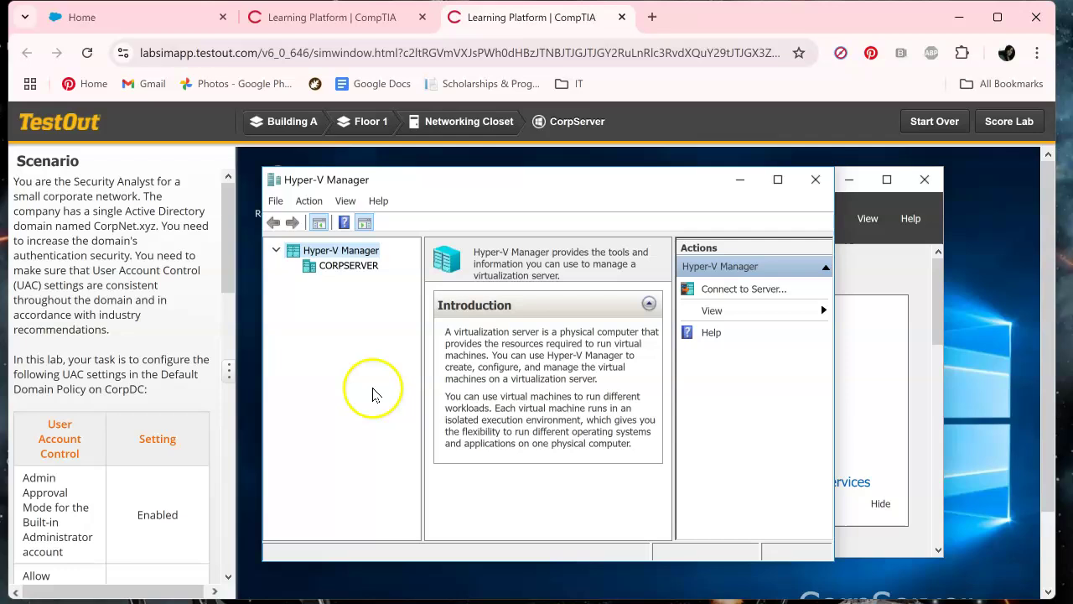
# Step: Display the virtual machines on CORPSERVER, review the scenario's required settings, and connect to the CorpDC virtual machine
pyautogui.click(332, 267)
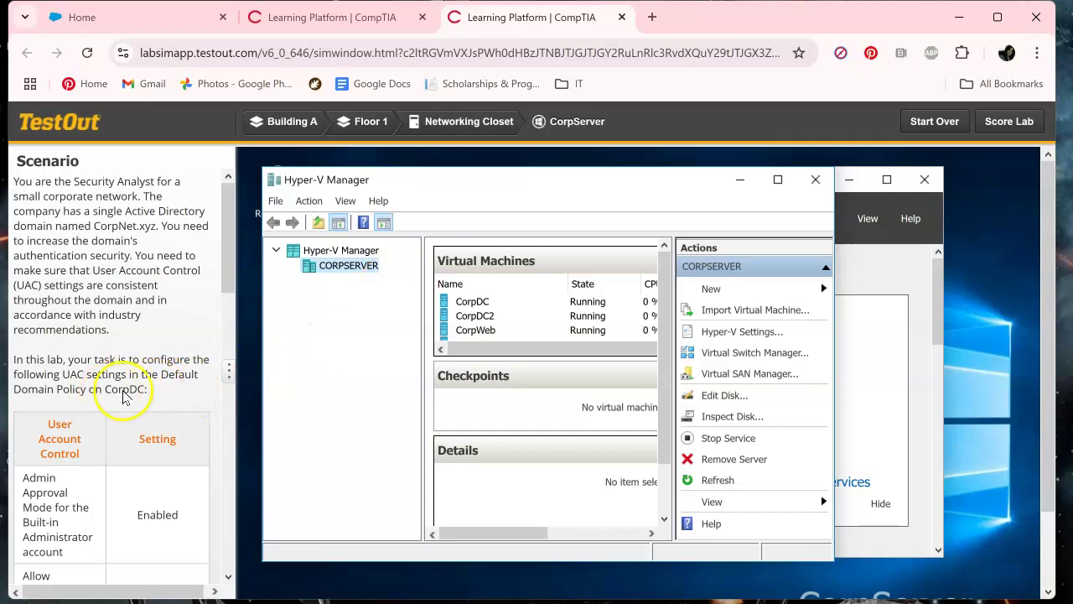
pyautogui.scroll(-2, 159, 407)
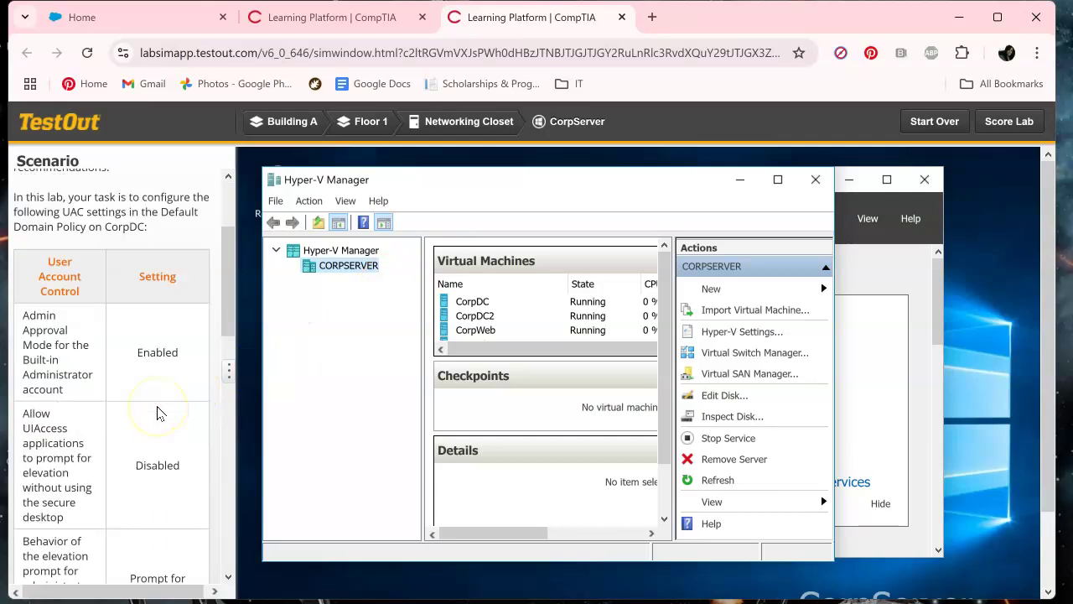
pyautogui.scroll(-10, 159, 409)
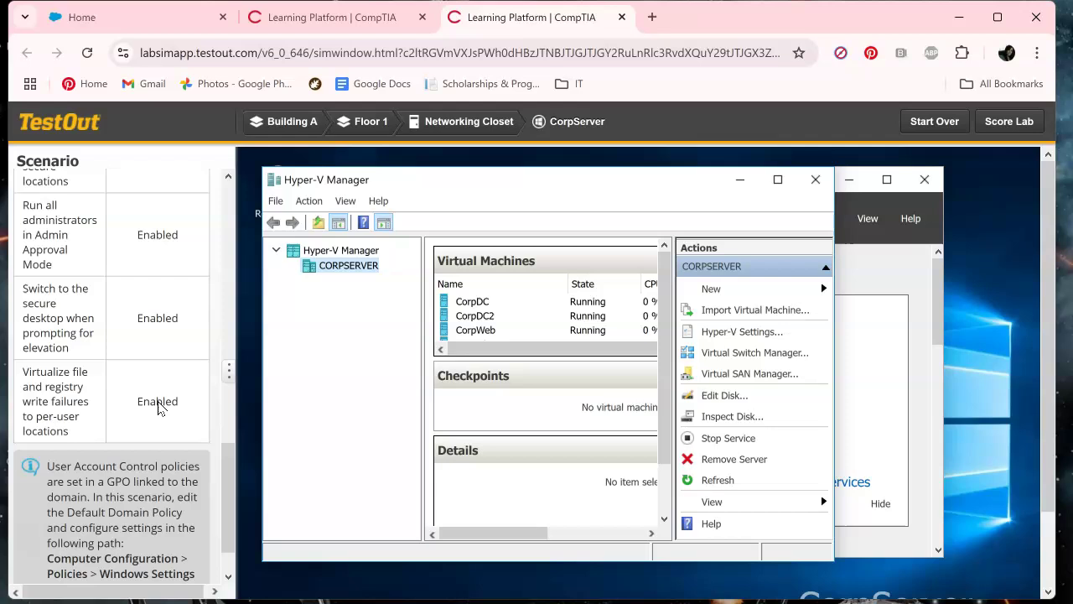
pyautogui.scroll(10, 155, 406)
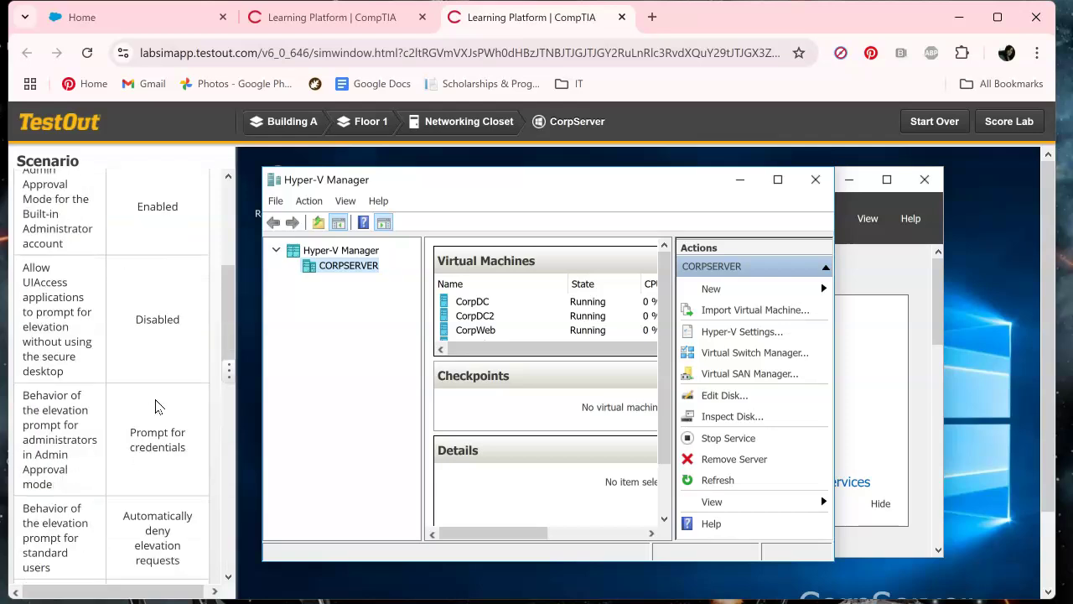
pyautogui.doubleClick(474, 303)
pyautogui.click(960, 161)
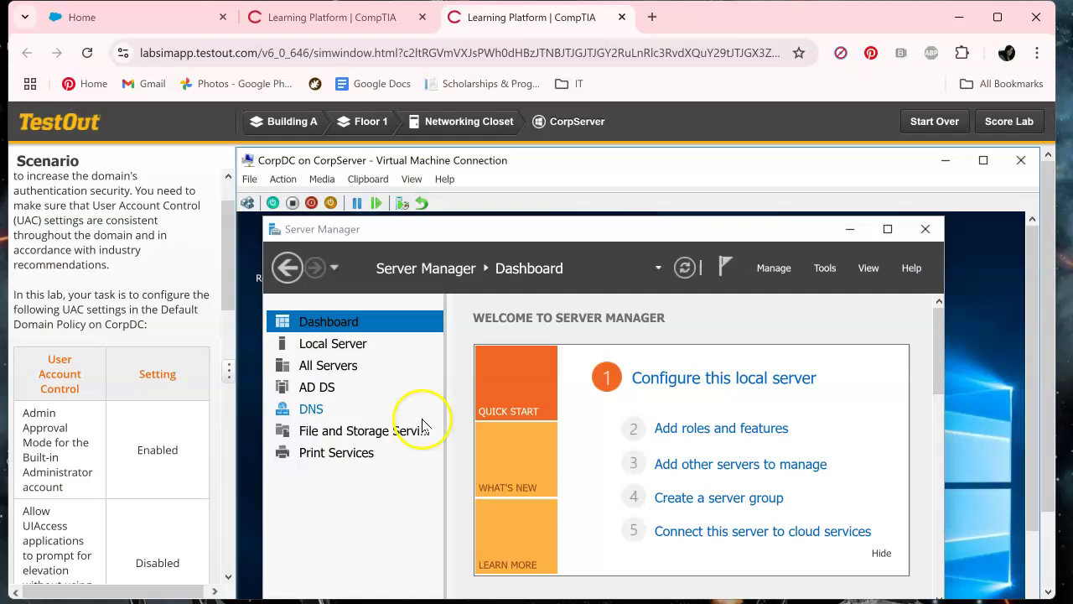
# Step: Open Group Policy Management from CorpDC's Server Manager and enlarge its window
pyautogui.click(826, 268)
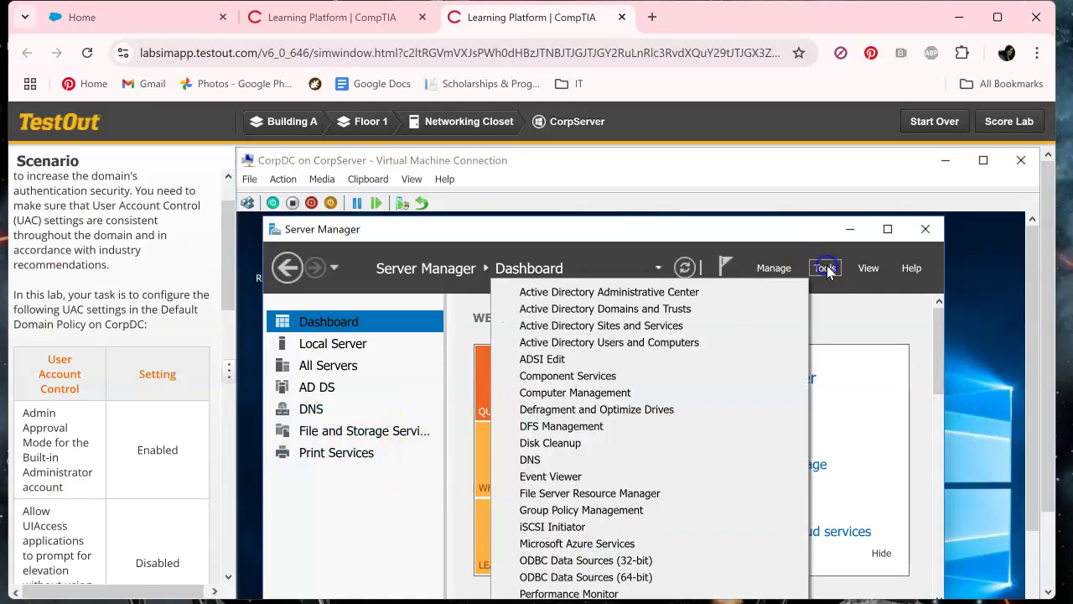
pyautogui.click(642, 509)
pyautogui.click(780, 235)
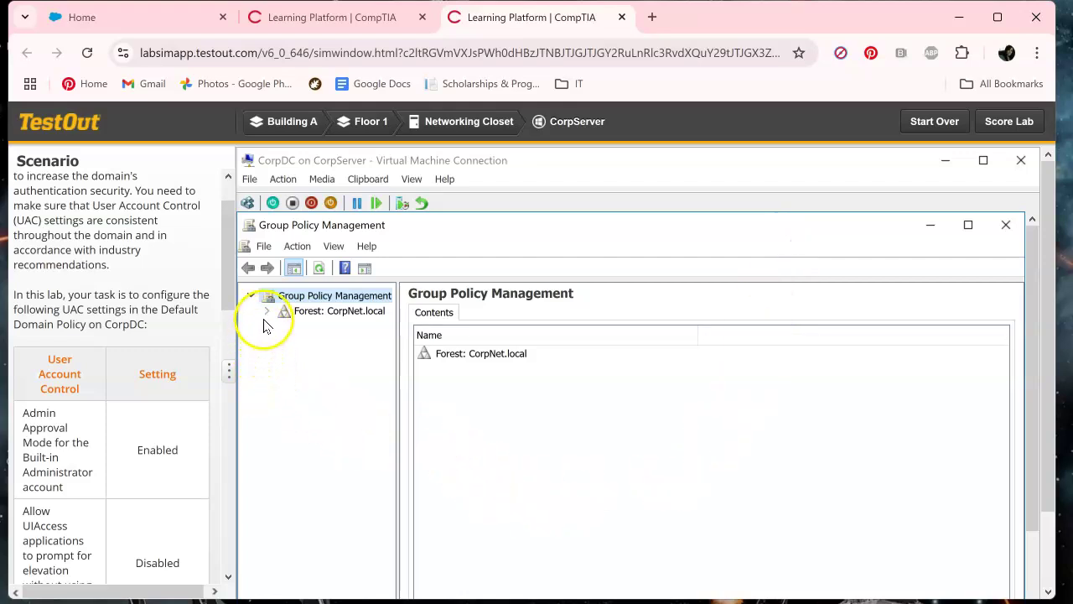
# Step: Expand the CorpNet.local forest down to the CorpNet.local domain and open its Default Domain Policy for editing
pyautogui.click(266, 311)
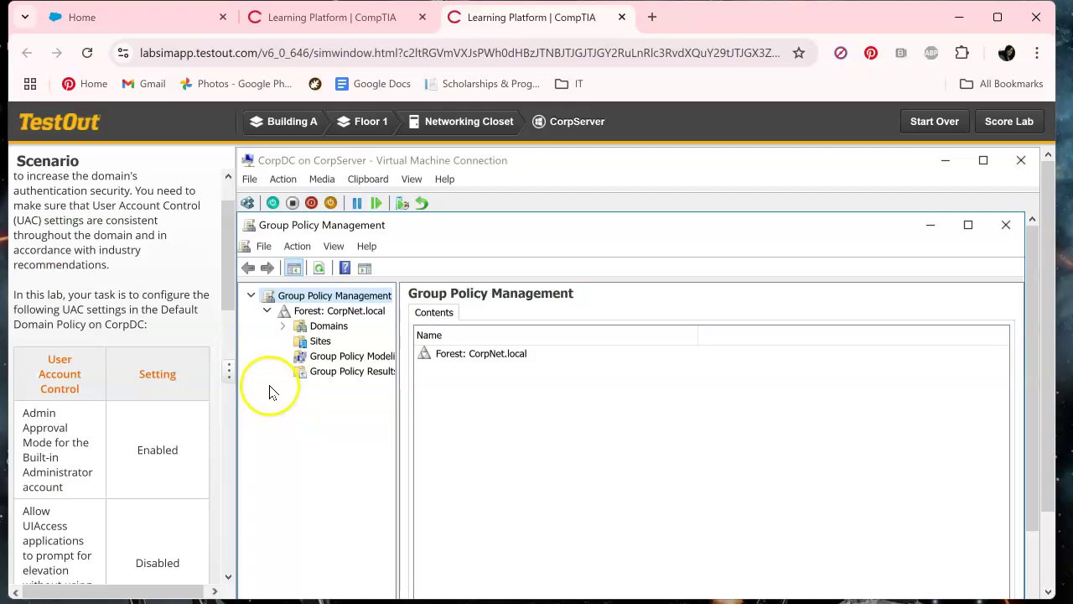
pyautogui.click(283, 326)
pyautogui.click(352, 342)
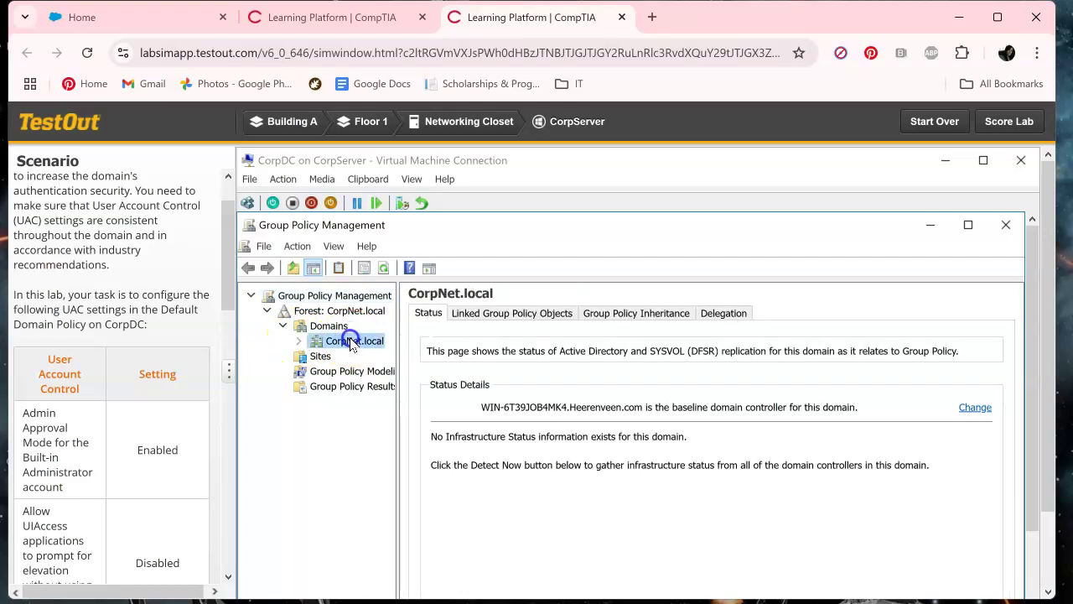
pyautogui.doubleClick(352, 343)
pyautogui.scroll(-1, 283, 434)
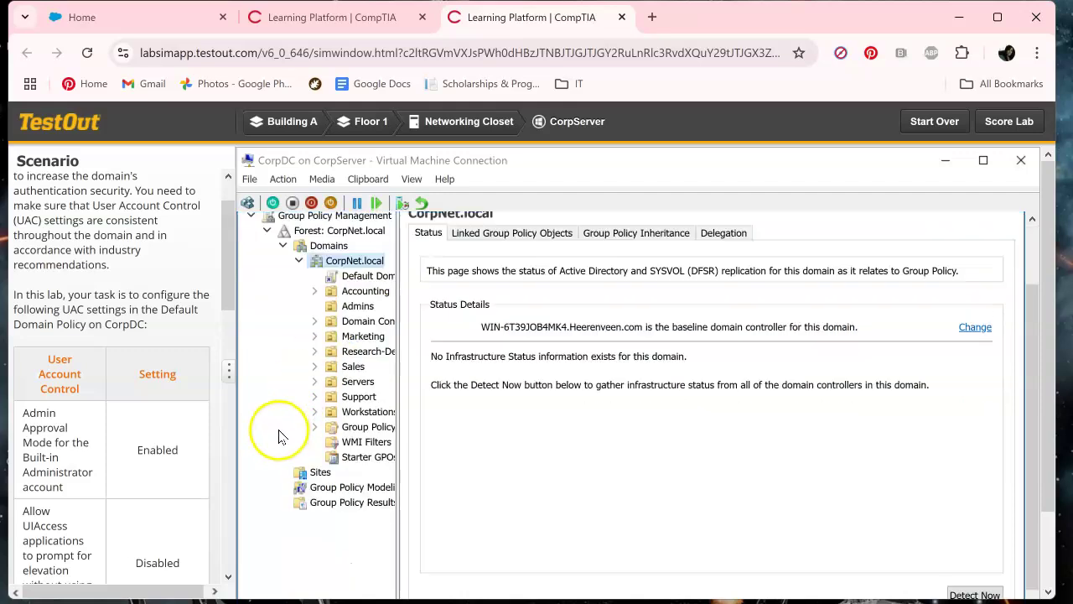
pyautogui.click(332, 281)
pyautogui.rightClick(332, 284)
pyautogui.click(369, 290)
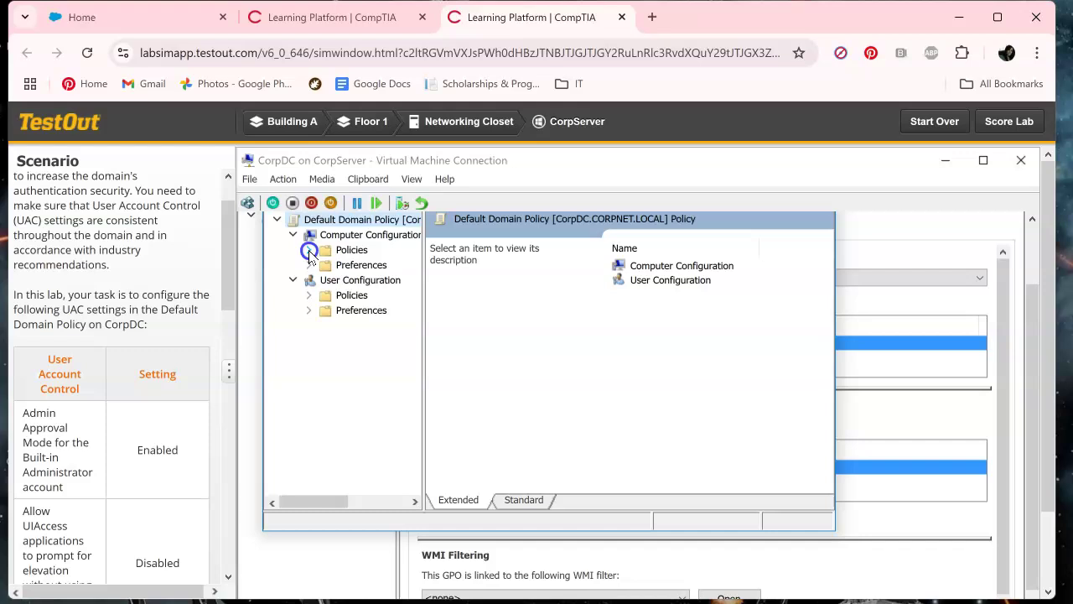
# Step: Under Computer Configuration, expand Policies, Windows Settings, Security Settings and Local Policies, and show the Security Options
pyautogui.click(310, 251)
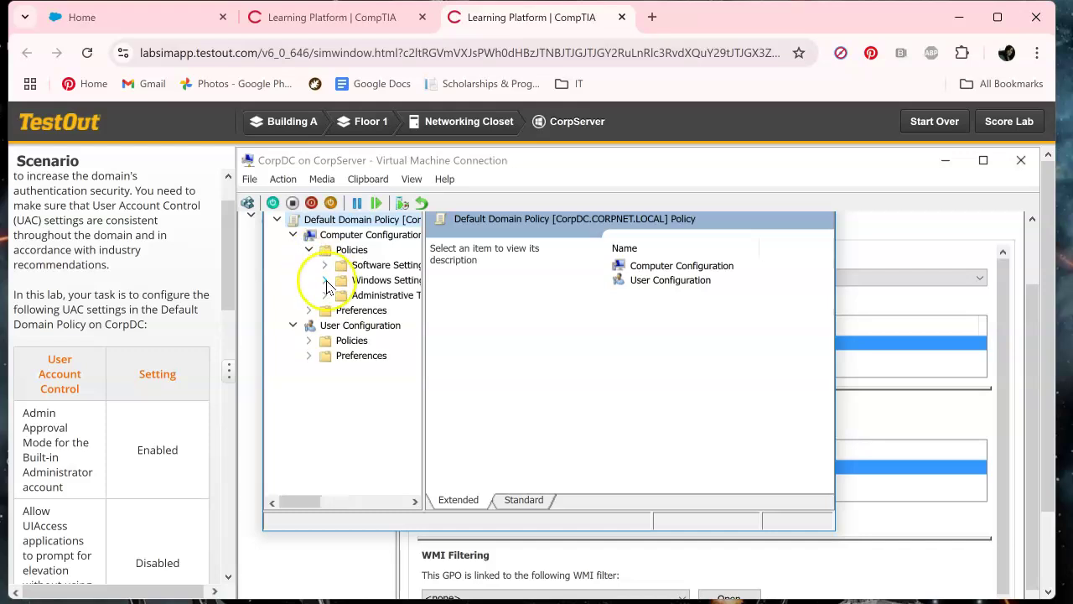
pyautogui.click(326, 280)
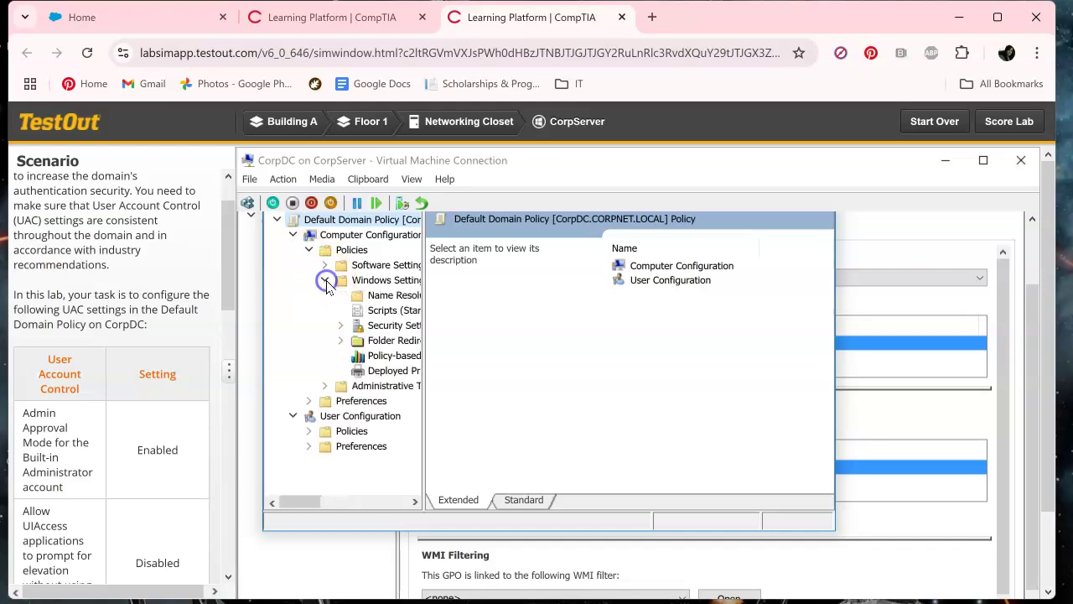
pyautogui.click(341, 328)
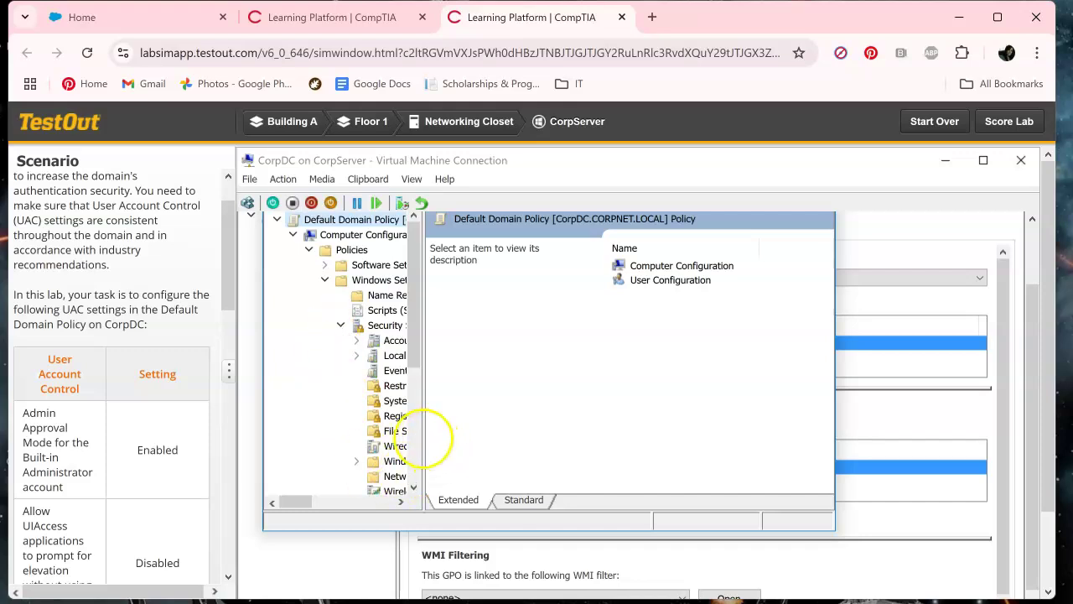
pyautogui.moveTo(423, 436); pyautogui.dragTo(567, 430)
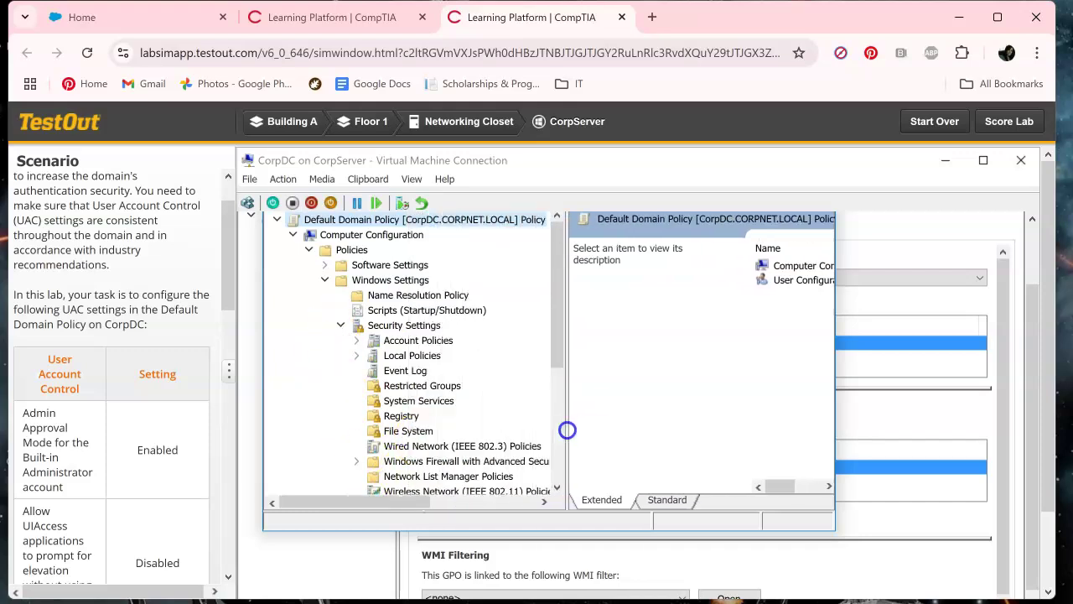
pyautogui.click(357, 356)
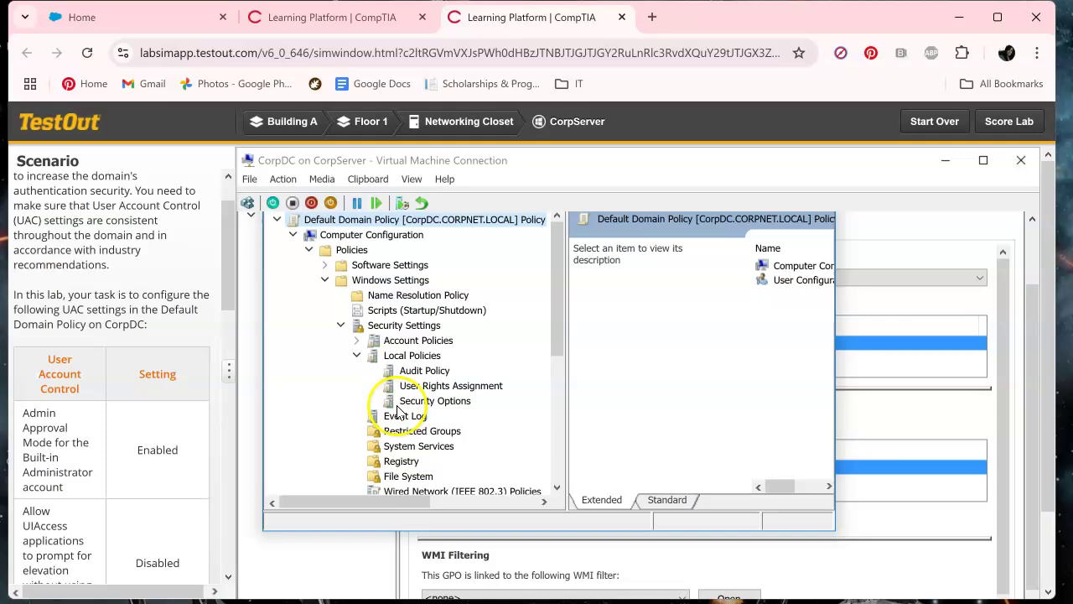
pyautogui.click(413, 403)
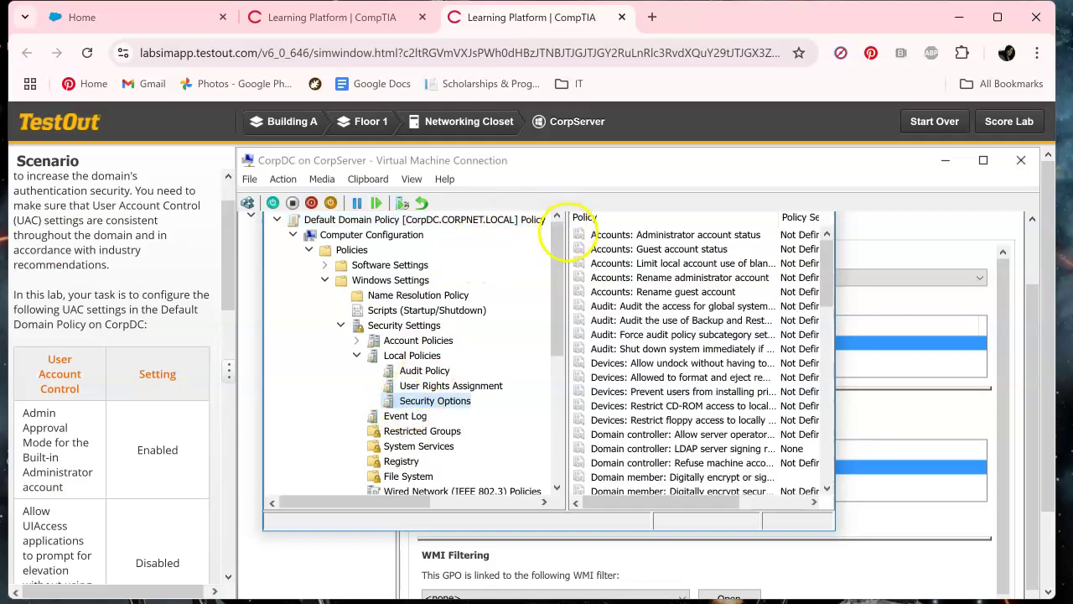
# Step: Enlarge the Group Policy Management Editor and widen the Policy column until the full policy names fit
pyautogui.moveTo(568, 232); pyautogui.dragTo(255, 275)
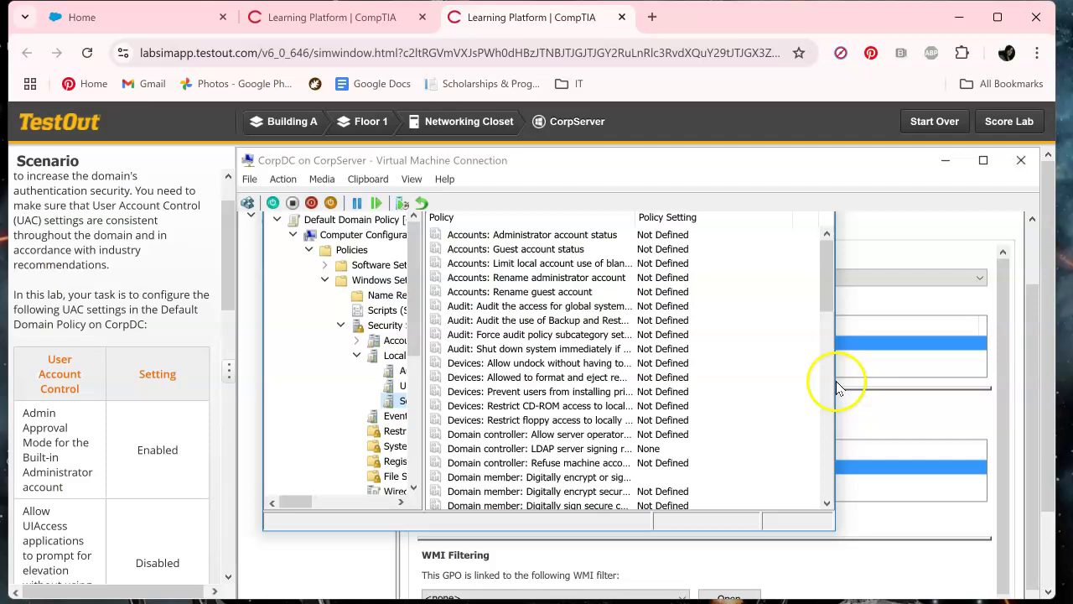
pyautogui.moveTo(1035, 297); pyautogui.dragTo(1032, 255)
pyautogui.click(780, 229)
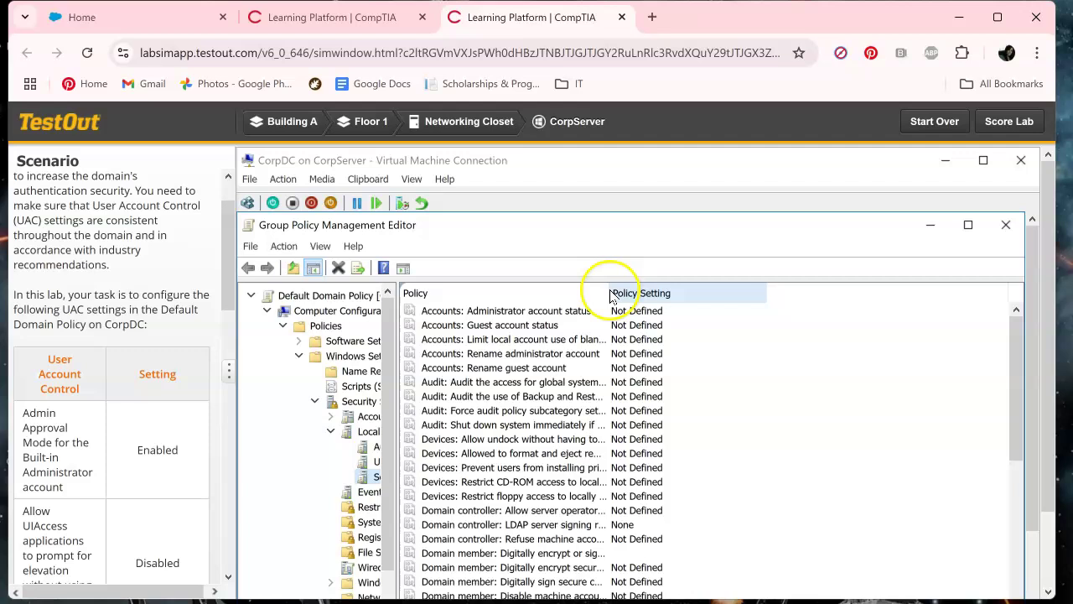
pyautogui.moveTo(607, 291); pyautogui.dragTo(919, 286)
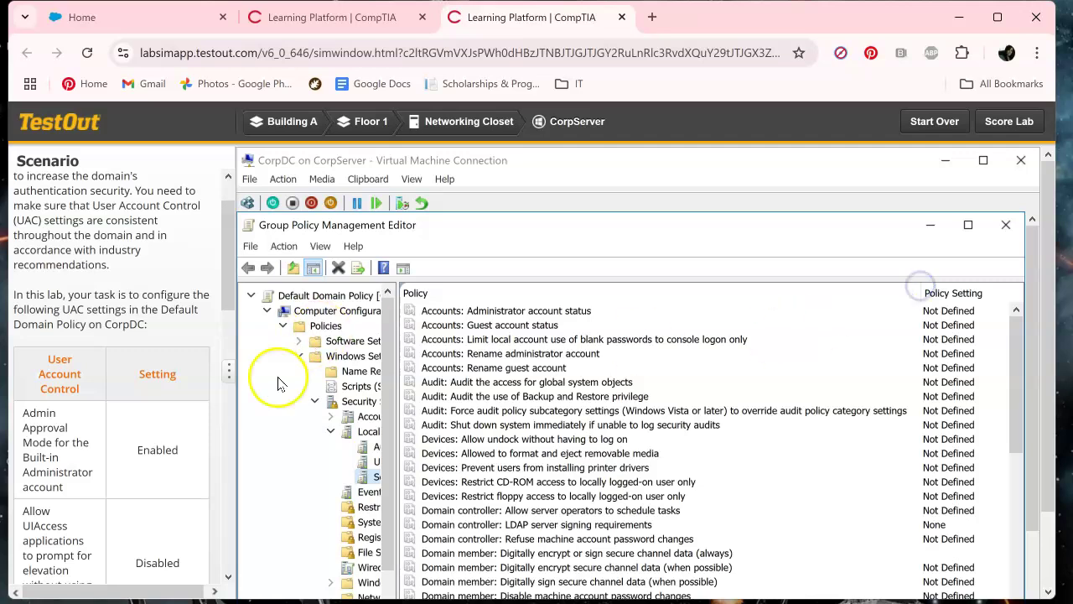
# Step: Define the policy "User Account Control: Admin Approval Mode for the Built-in Administrator account" as Enabled and apply it
pyautogui.scroll(-1, 153, 445)
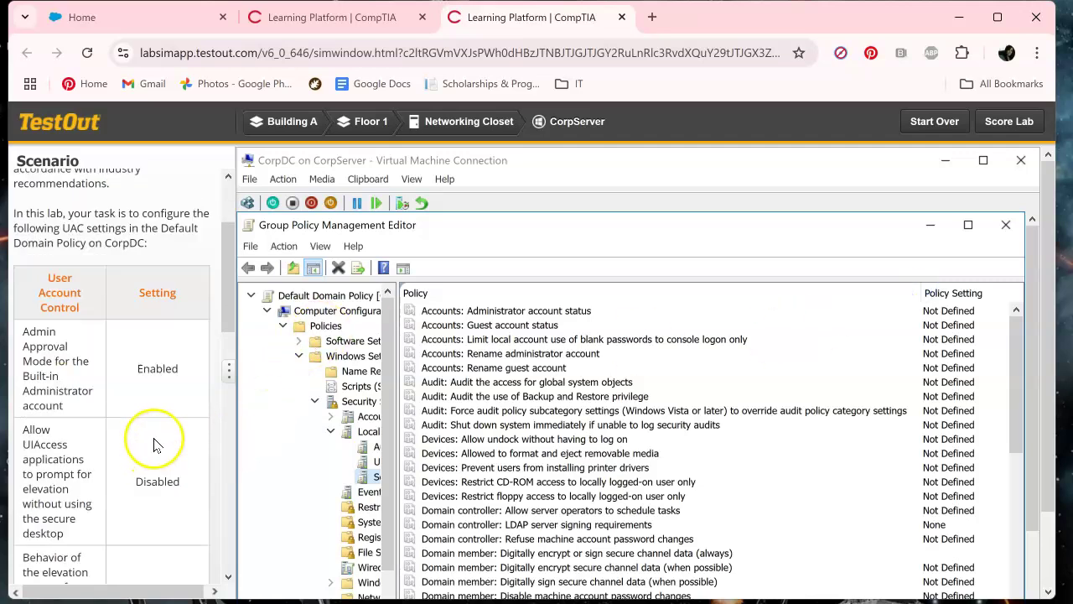
pyautogui.scroll(-1, 146, 388)
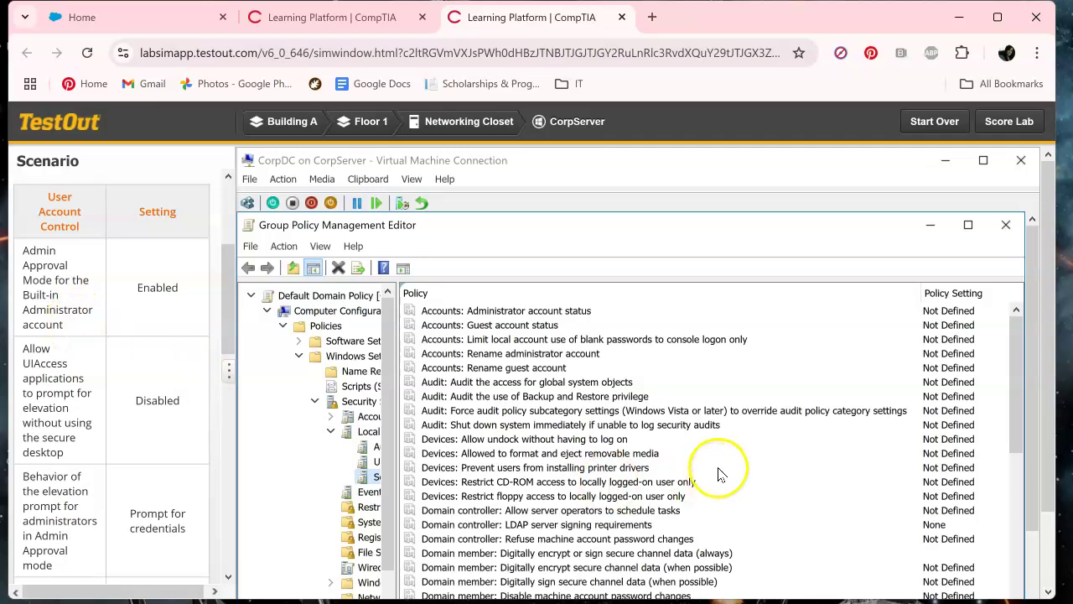
pyautogui.scroll(-20, 719, 469)
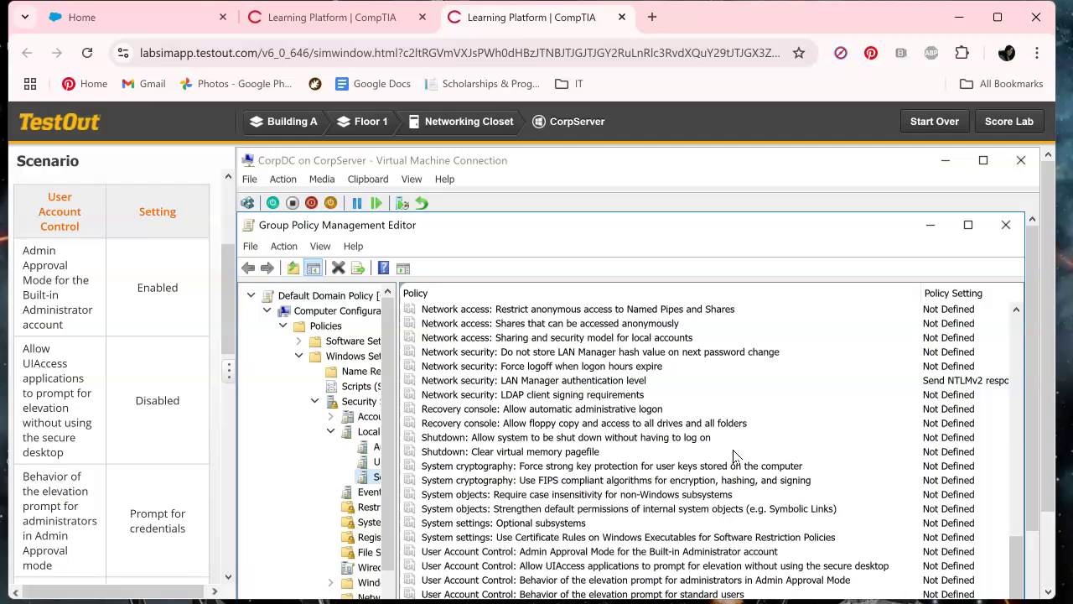
pyautogui.moveTo(1037, 423); pyautogui.dragTo(1040, 497)
pyautogui.doubleClick(546, 446)
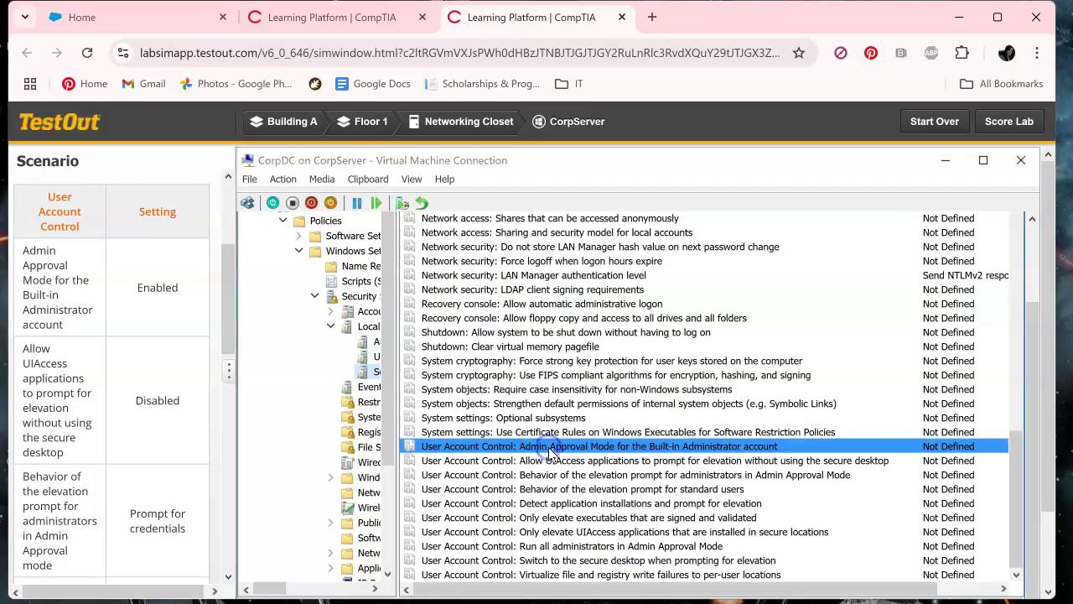
pyautogui.click(286, 323)
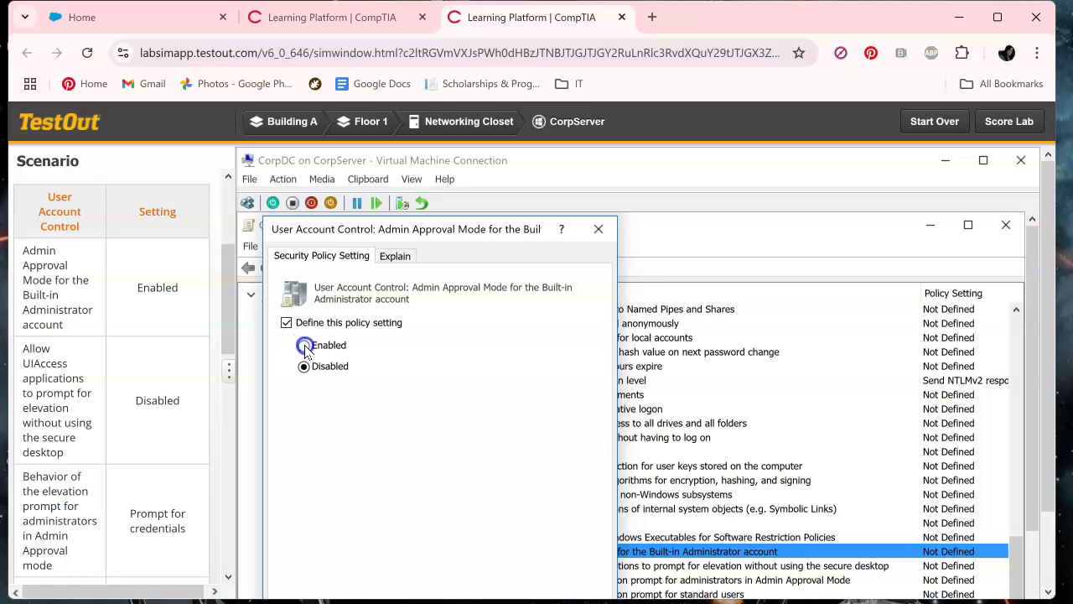
pyautogui.click(304, 346)
pyautogui.scroll(-3, 772, 280)
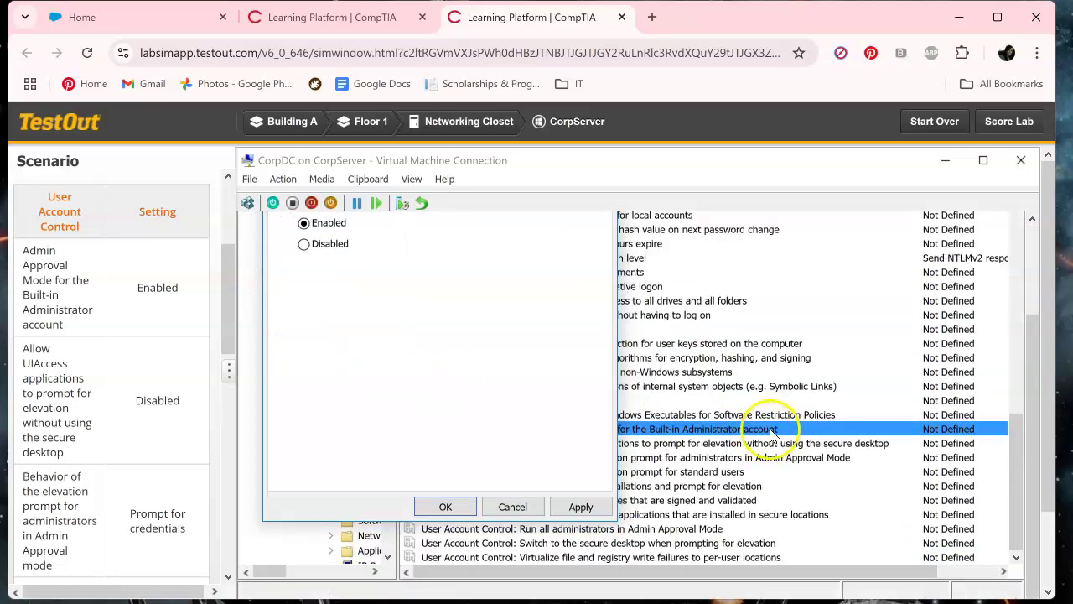
pyautogui.click(587, 506)
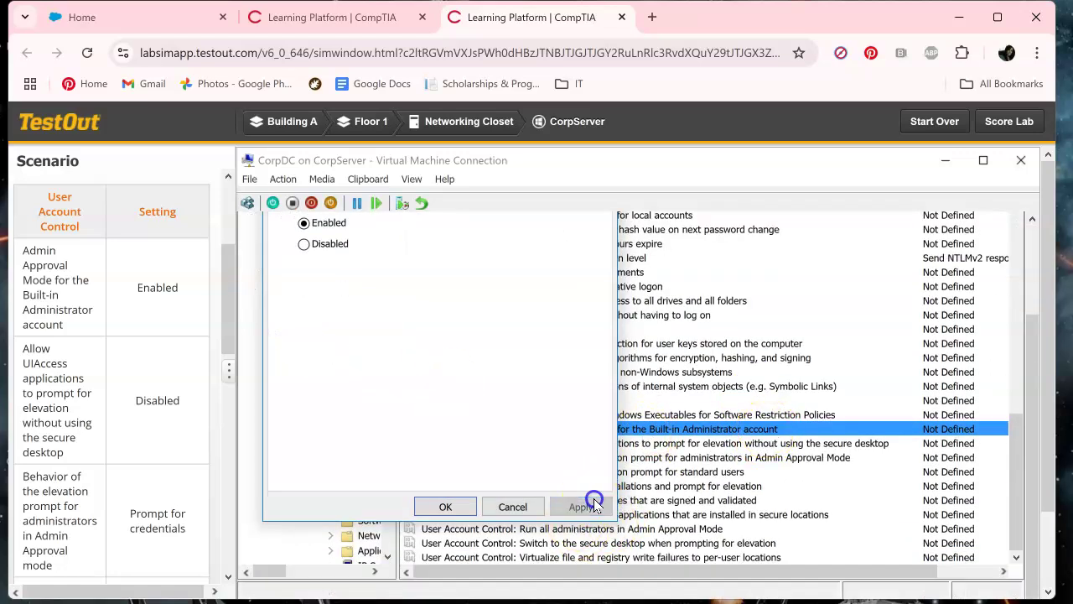
pyautogui.click(446, 508)
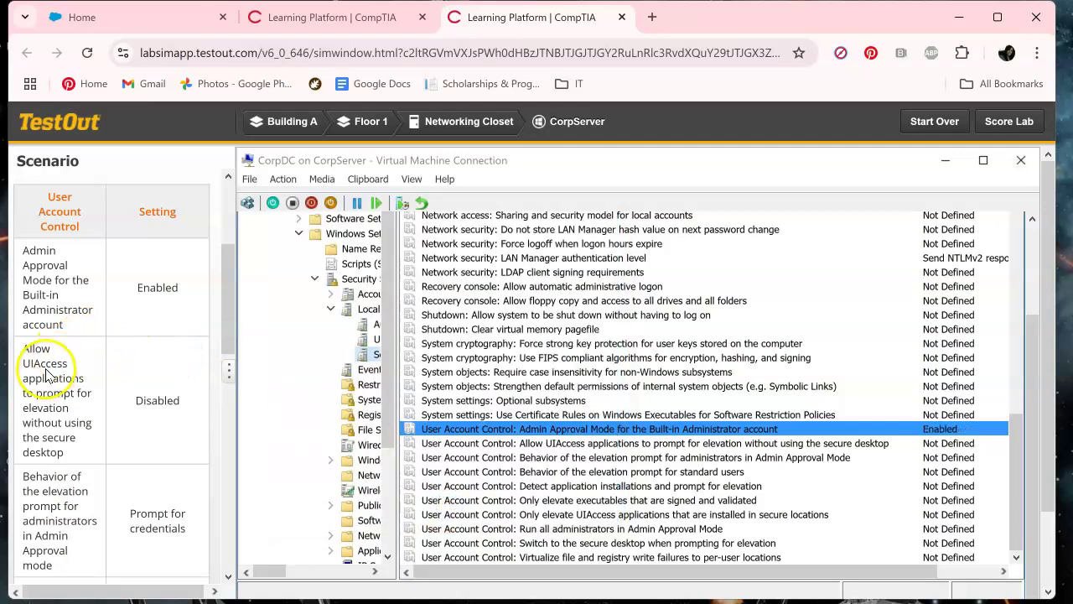
# Step: Define the policy allowing UIAccess applications to prompt for elevation without using the secure desktop as Disabled and apply it
pyautogui.doubleClick(630, 444)
pyautogui.click(287, 323)
pyautogui.click(330, 367)
pyautogui.scroll(-3, 492, 412)
pyautogui.click(583, 508)
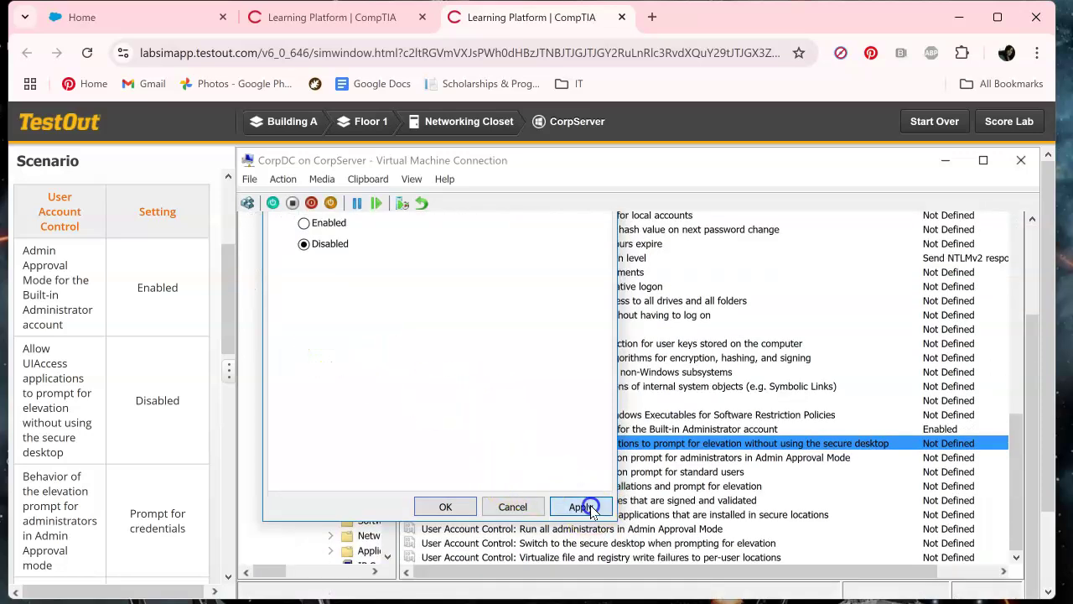
pyautogui.click(460, 512)
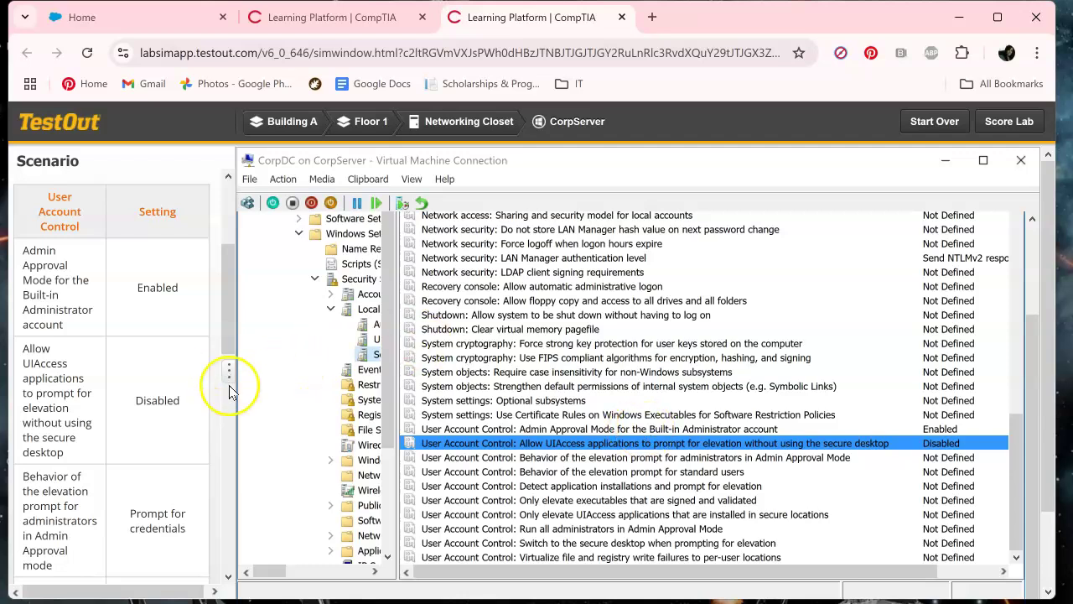
# Step: Define the policy for the elevation prompt for administrators in Admin Approval Mode as "Prompt for credentials" and apply it
pyautogui.scroll(-2, 142, 415)
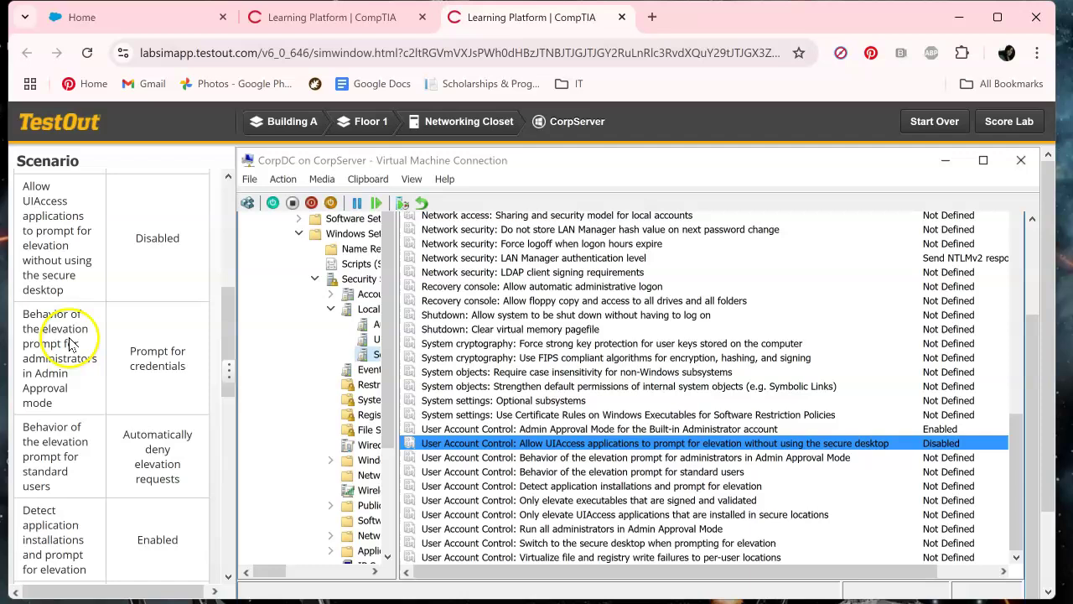
pyautogui.doubleClick(616, 460)
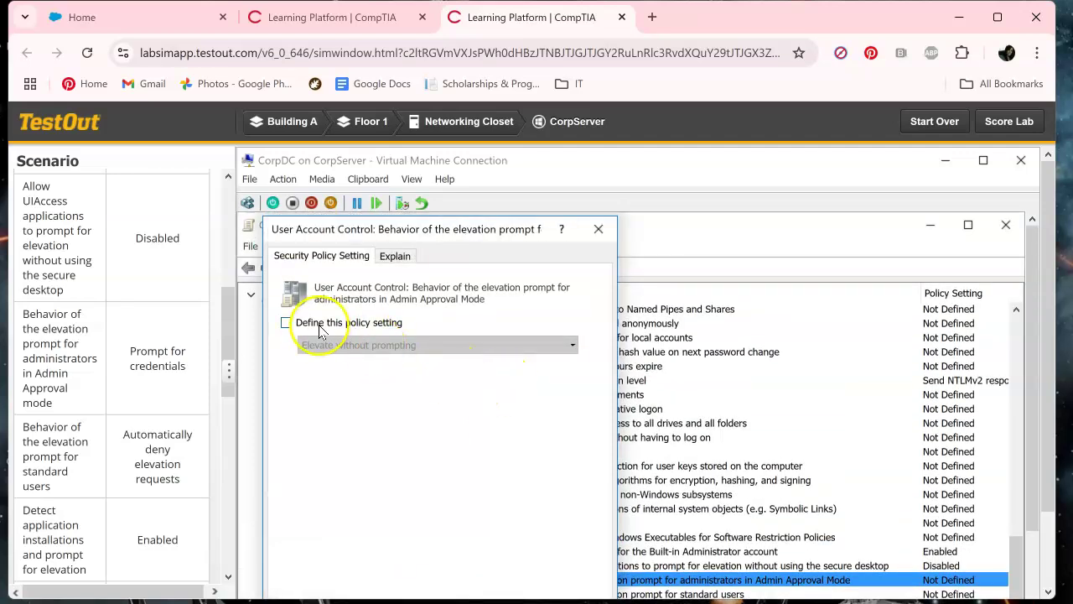
pyautogui.click(287, 323)
pyautogui.click(499, 348)
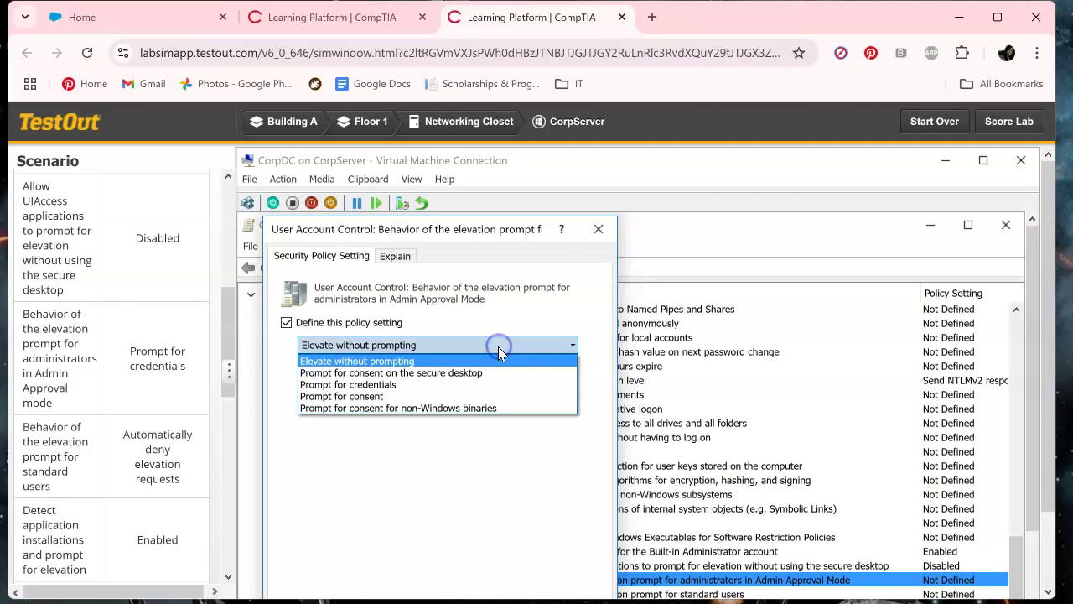
pyautogui.click(486, 389)
pyautogui.scroll(-2, 679, 428)
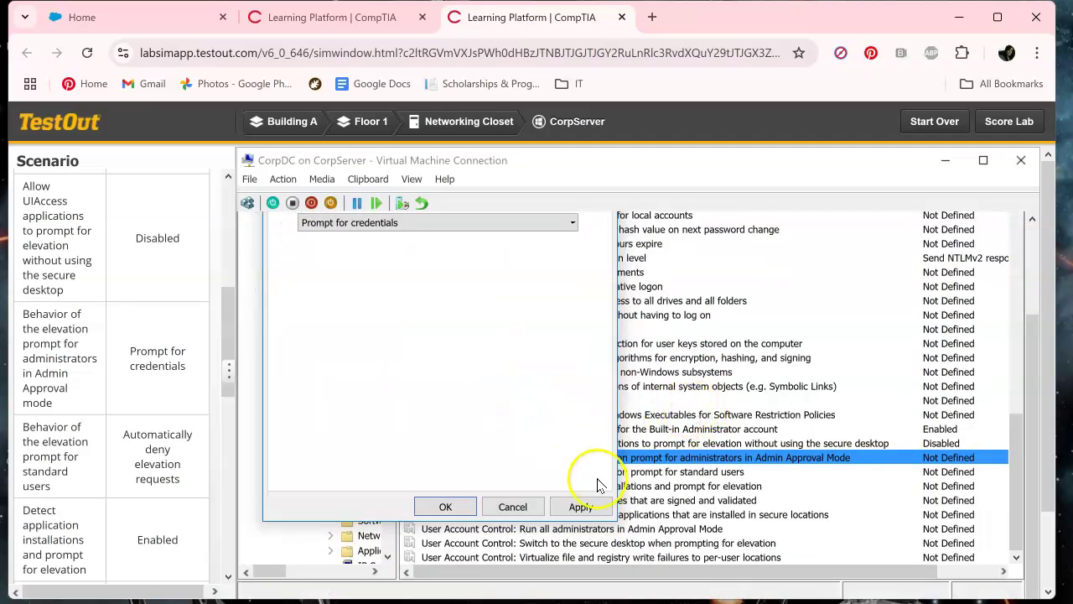
pyautogui.click(602, 507)
pyautogui.click(464, 506)
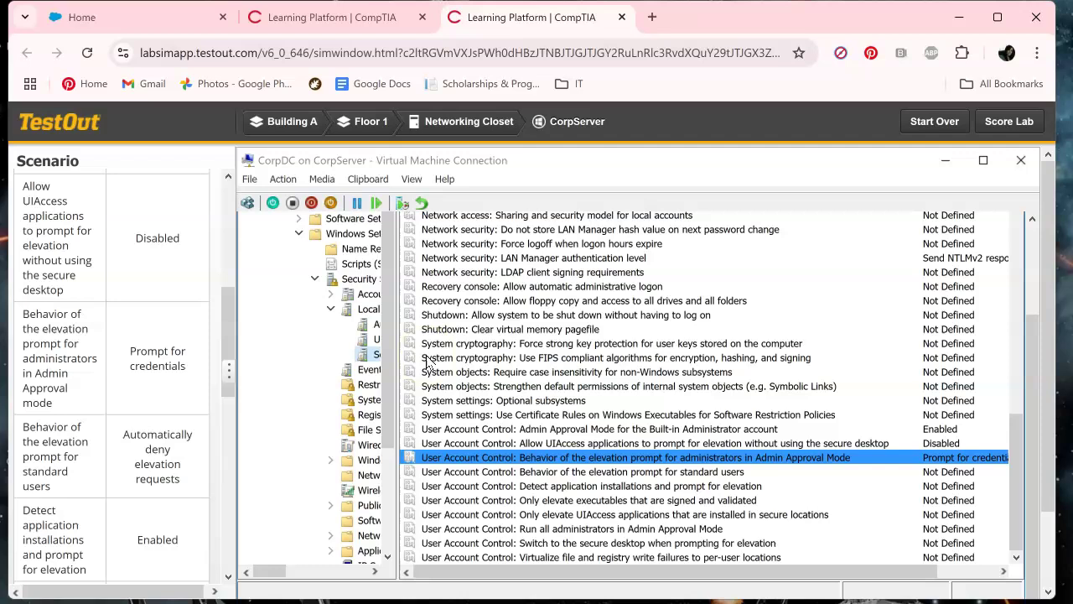
# Step: Define the policy for the elevation prompt for standard users as "Automatically deny elevation requests" and apply it
pyautogui.click(691, 472)
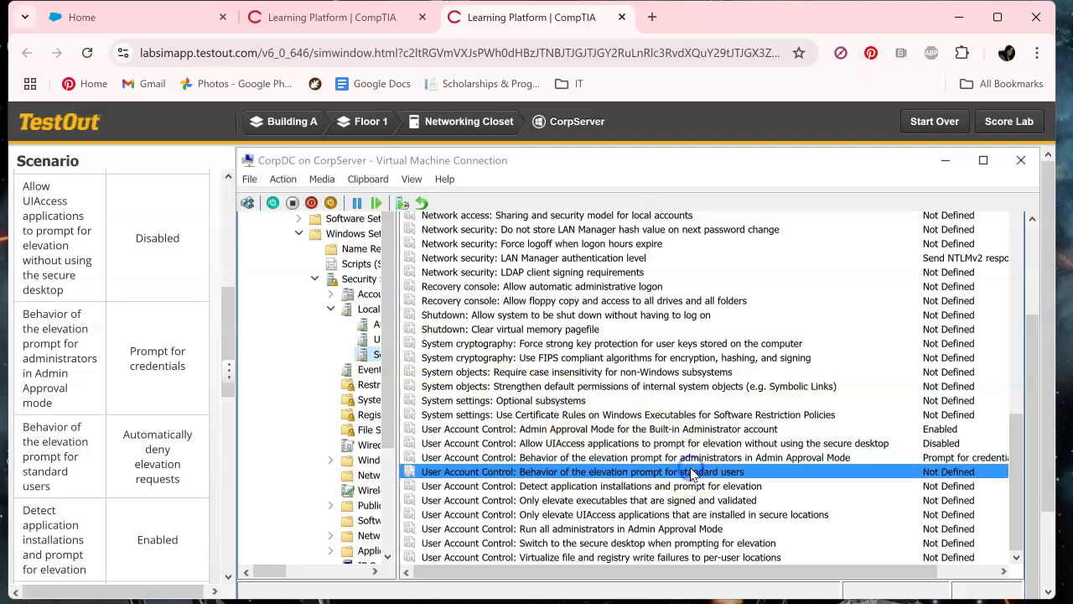
pyautogui.doubleClick(691, 475)
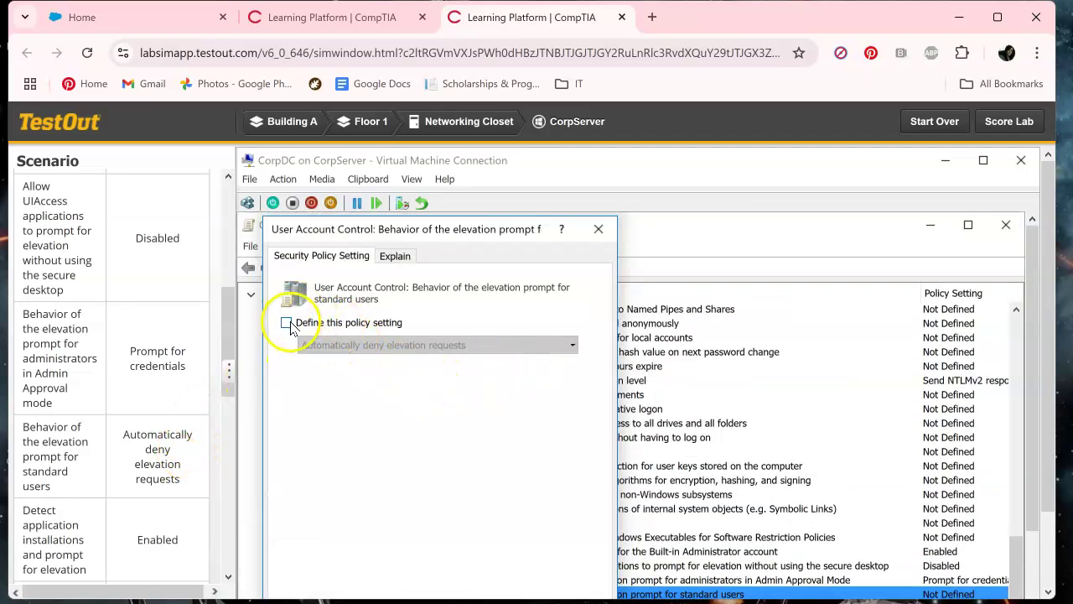
pyautogui.click(287, 324)
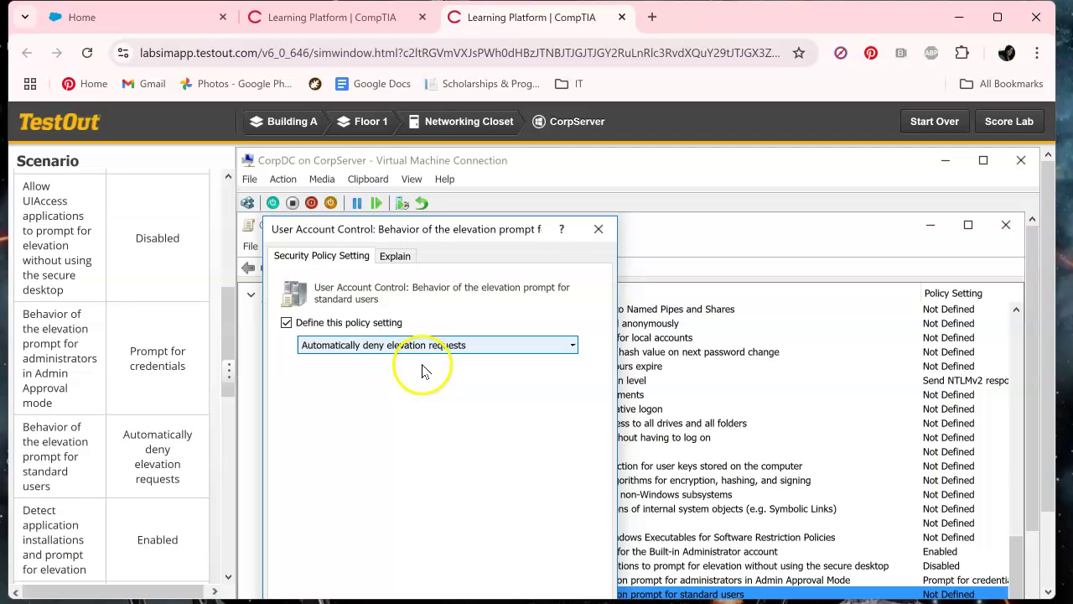
pyautogui.scroll(-3, 570, 453)
pyautogui.click(602, 507)
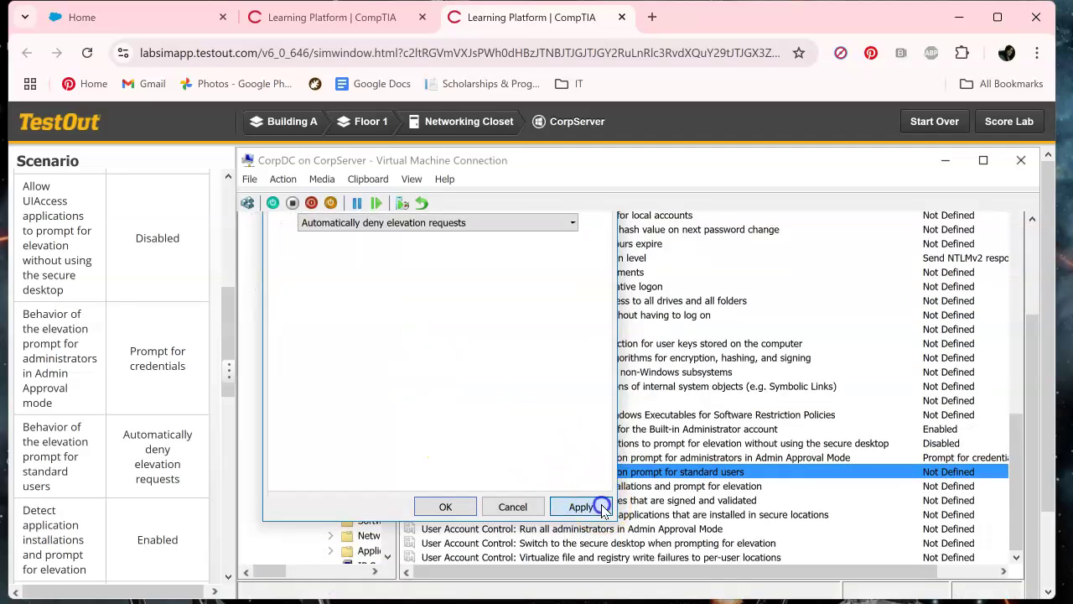
pyautogui.click(446, 507)
# Step: Define the policy "User Account Control: Detect application installations and prompt for elevation" as Enabled and apply it
pyautogui.scroll(-4, 163, 390)
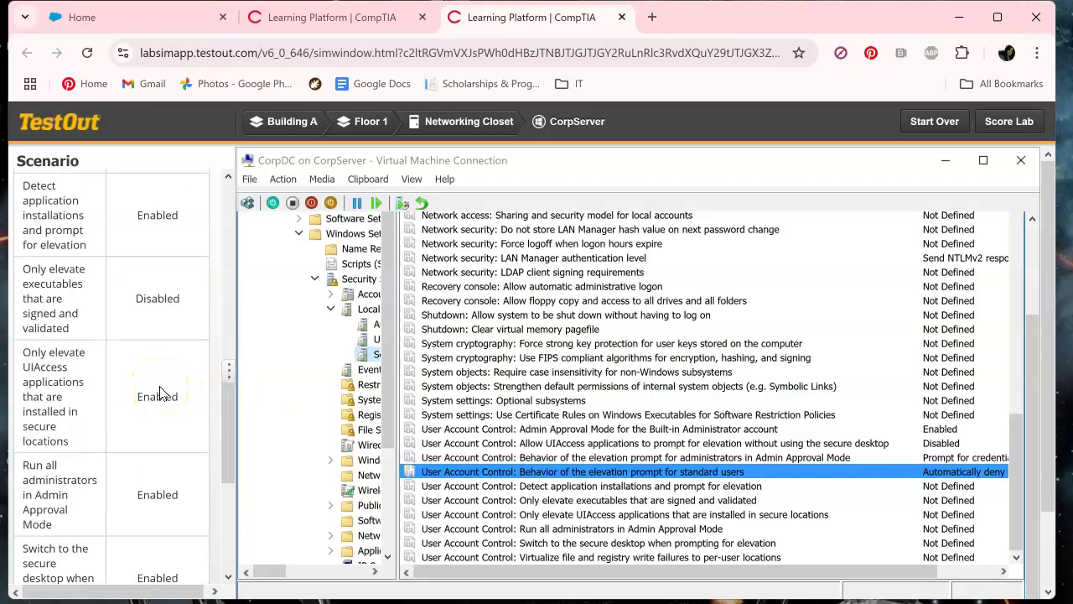
pyautogui.scroll(1, 146, 396)
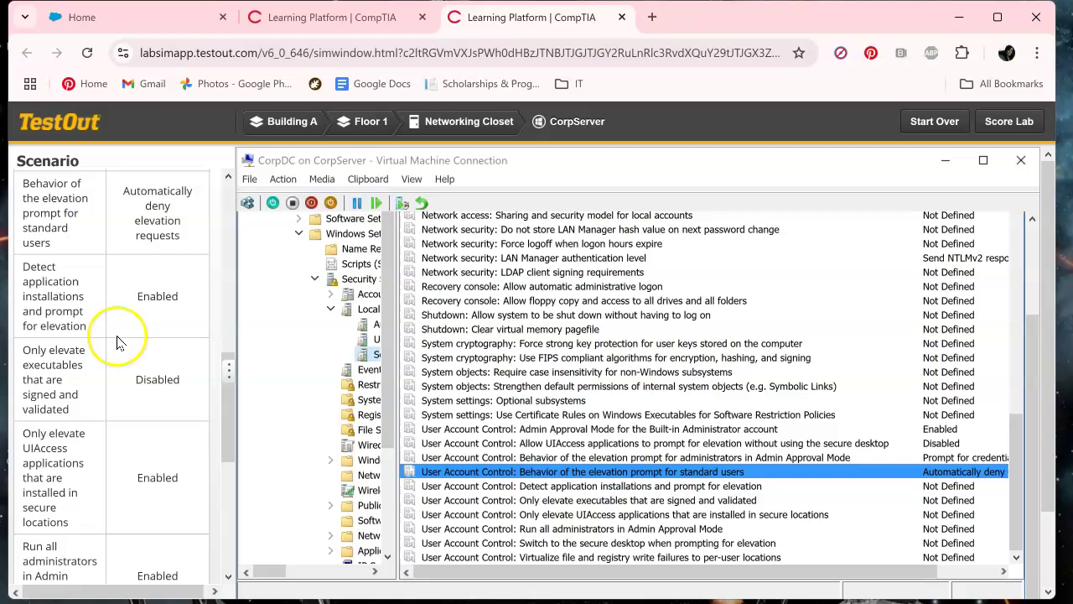
pyautogui.scroll(-1, 115, 344)
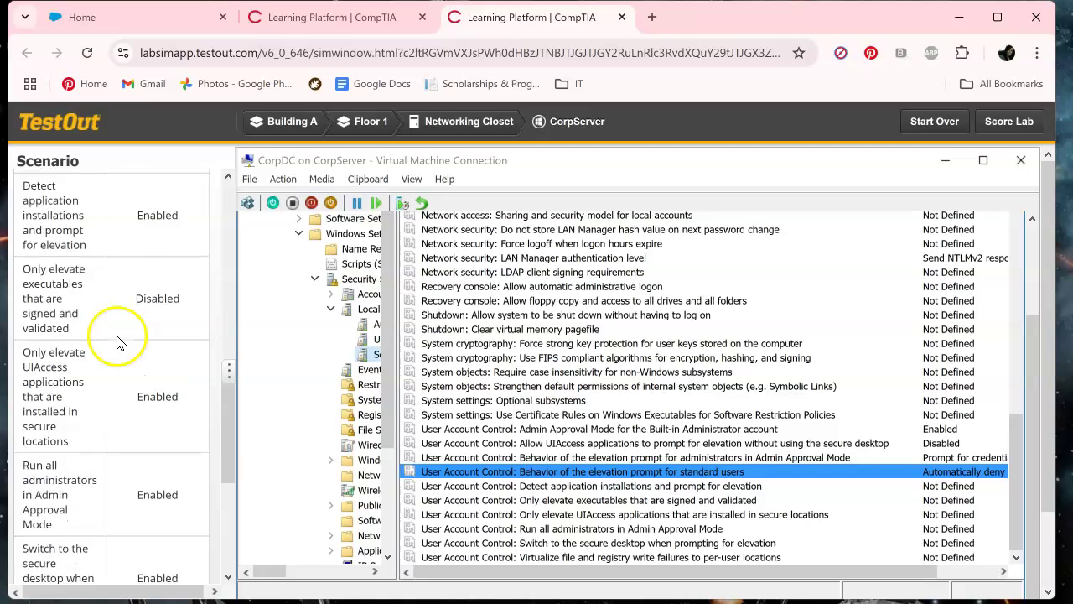
pyautogui.doubleClick(660, 488)
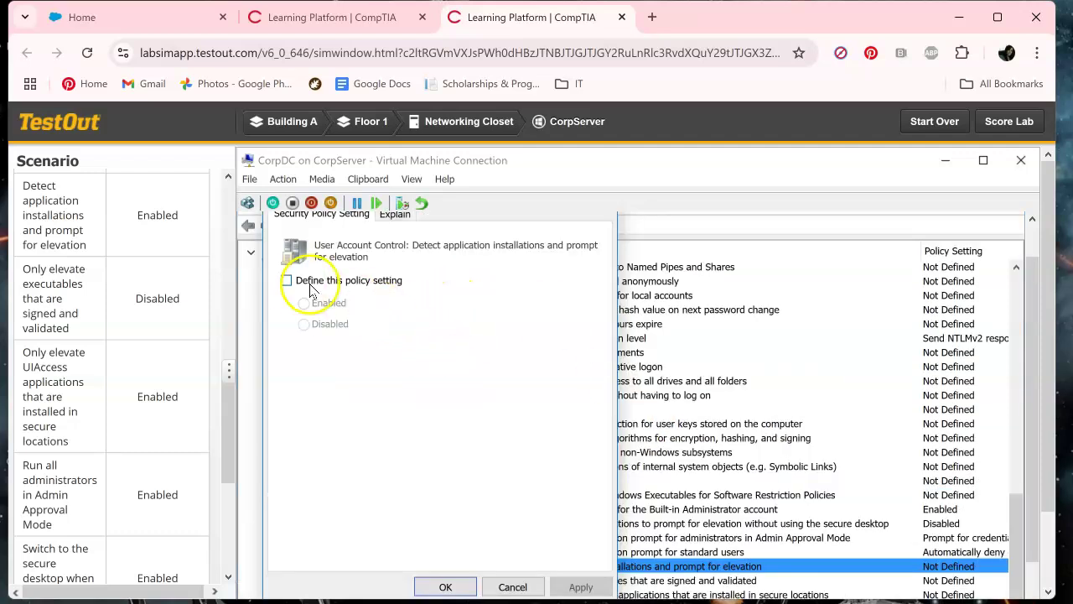
pyautogui.click(287, 282)
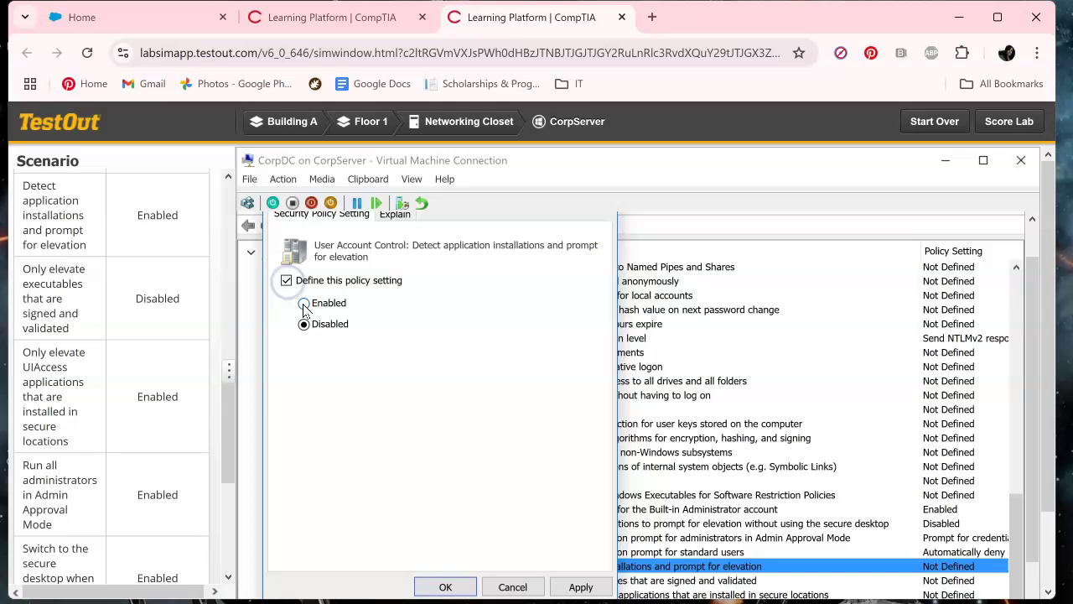
pyautogui.click(595, 588)
pyautogui.click(446, 587)
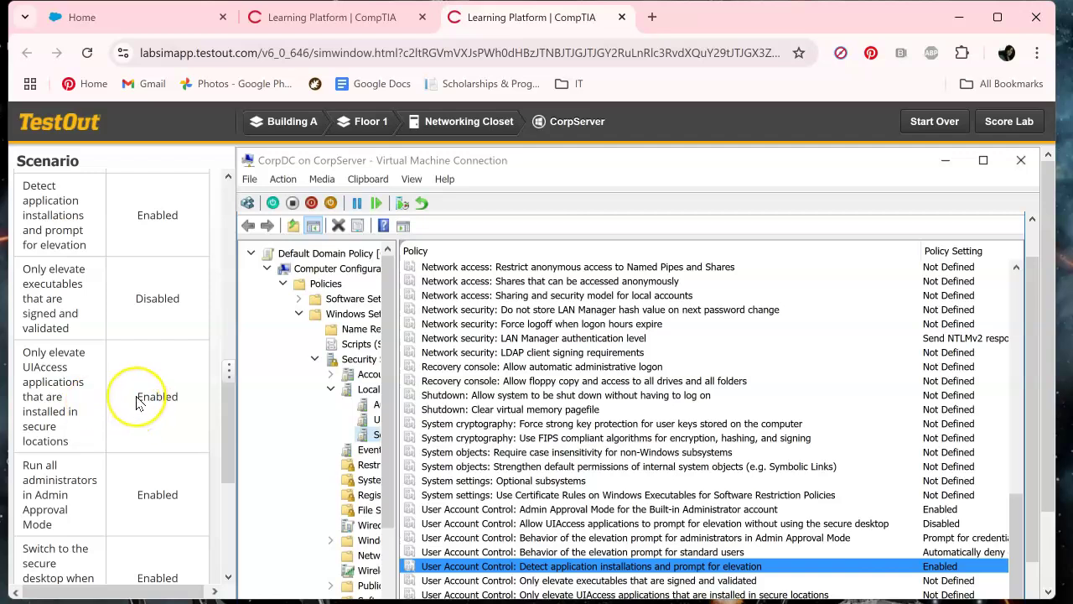
# Step: Define the policy "User Account Control: Only elevate executables that are signed and validated" as Enabled and apply it
pyautogui.doubleClick(575, 580)
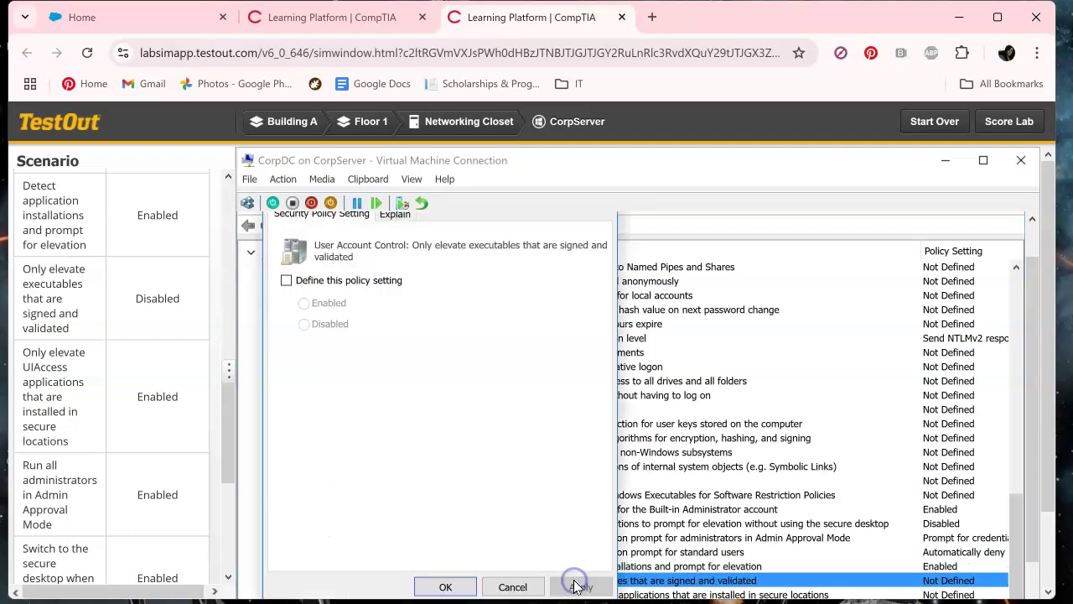
pyautogui.click(296, 282)
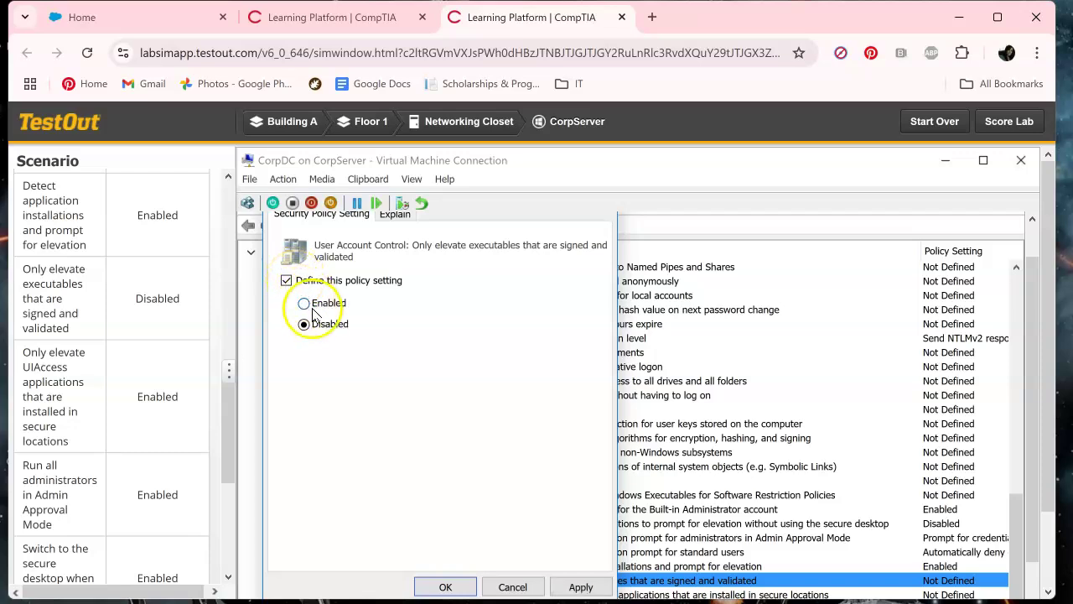
pyautogui.click(580, 587)
pyautogui.click(447, 585)
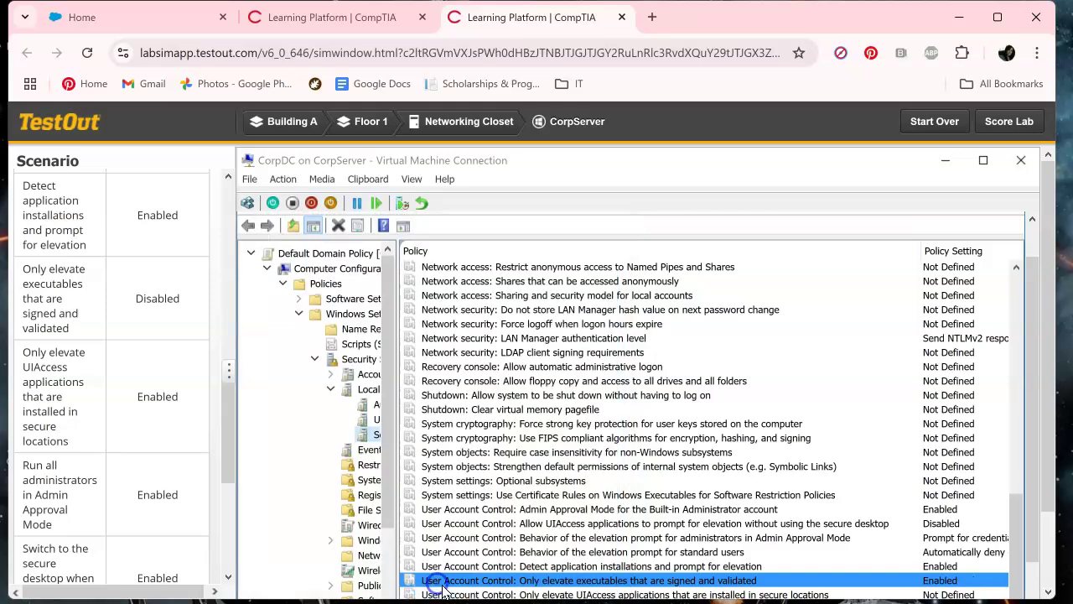
# Step: Change the policy "User Account Control: Only elevate executables that are signed and validated" to Disabled and apply it
pyautogui.scroll(-1, 147, 466)
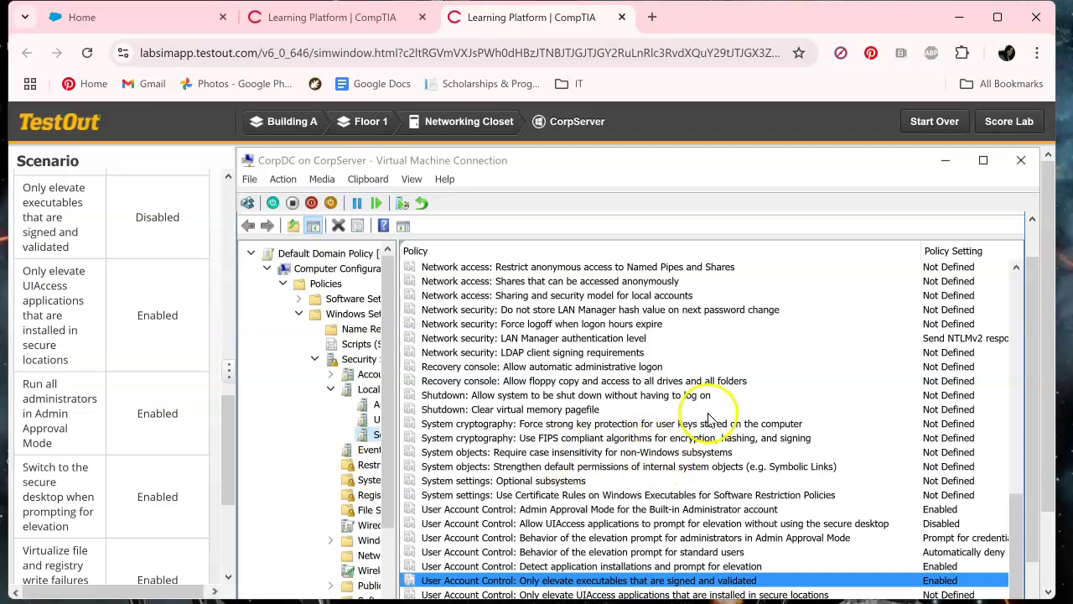
pyautogui.moveTo(388, 528)
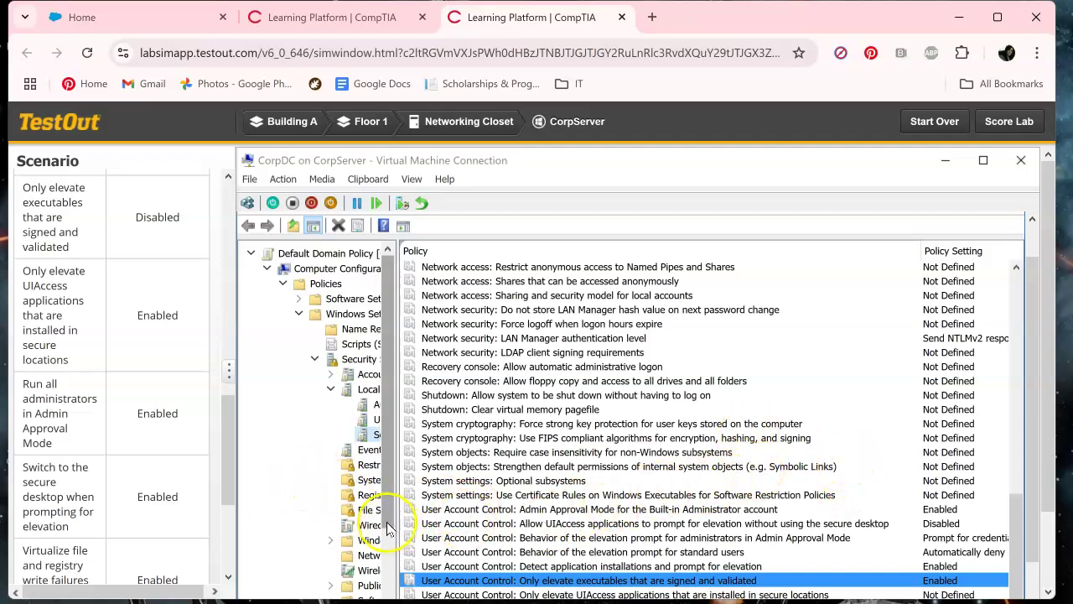
pyautogui.moveTo(383, 526); pyautogui.dragTo(388, 585)
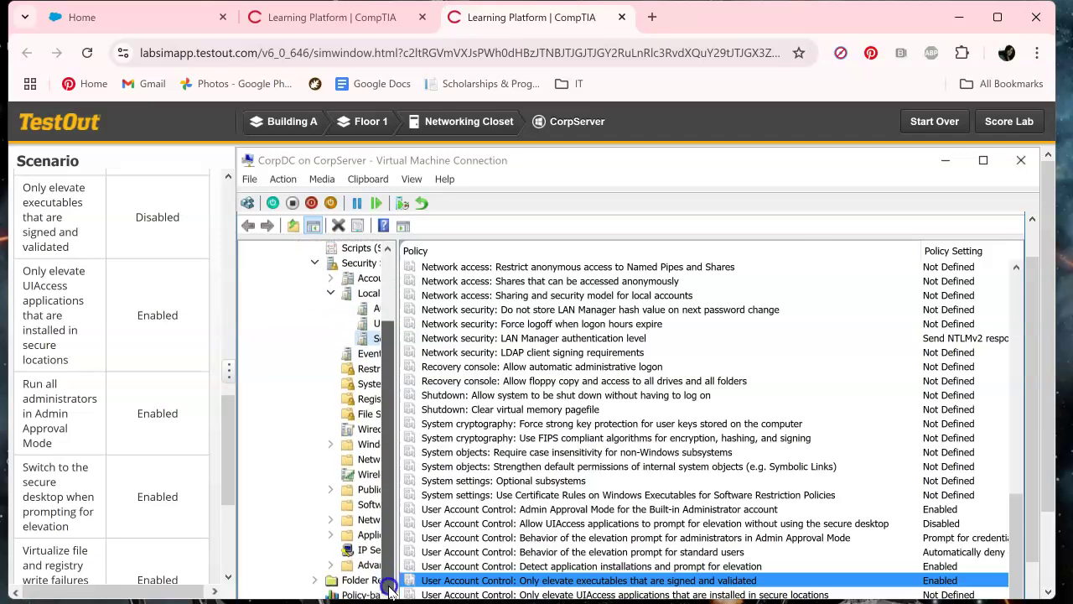
pyautogui.doubleClick(547, 580)
pyautogui.click(304, 324)
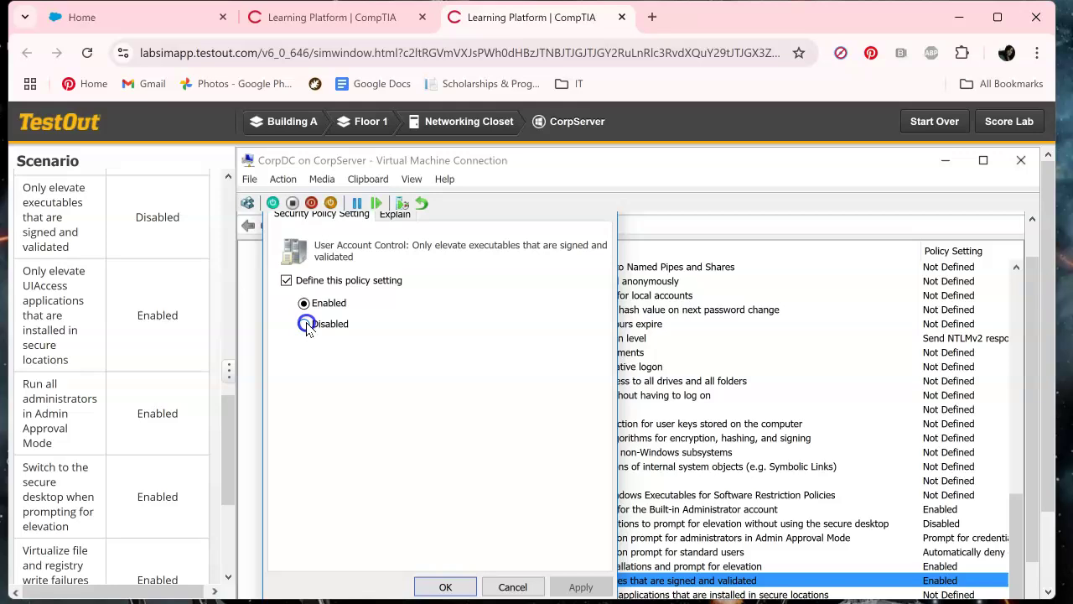
pyautogui.click(581, 587)
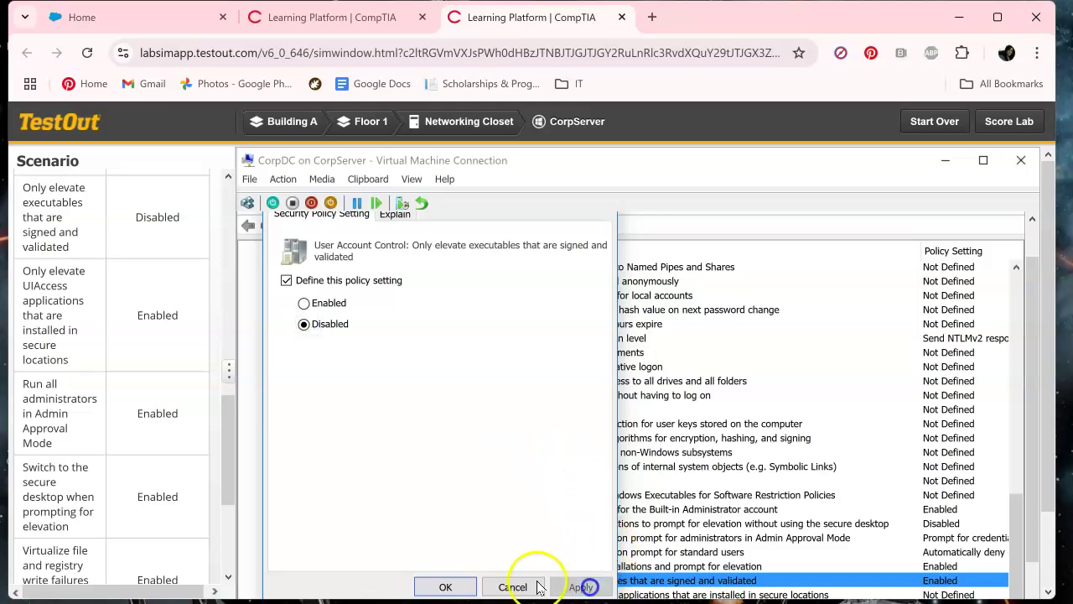
pyautogui.click(448, 586)
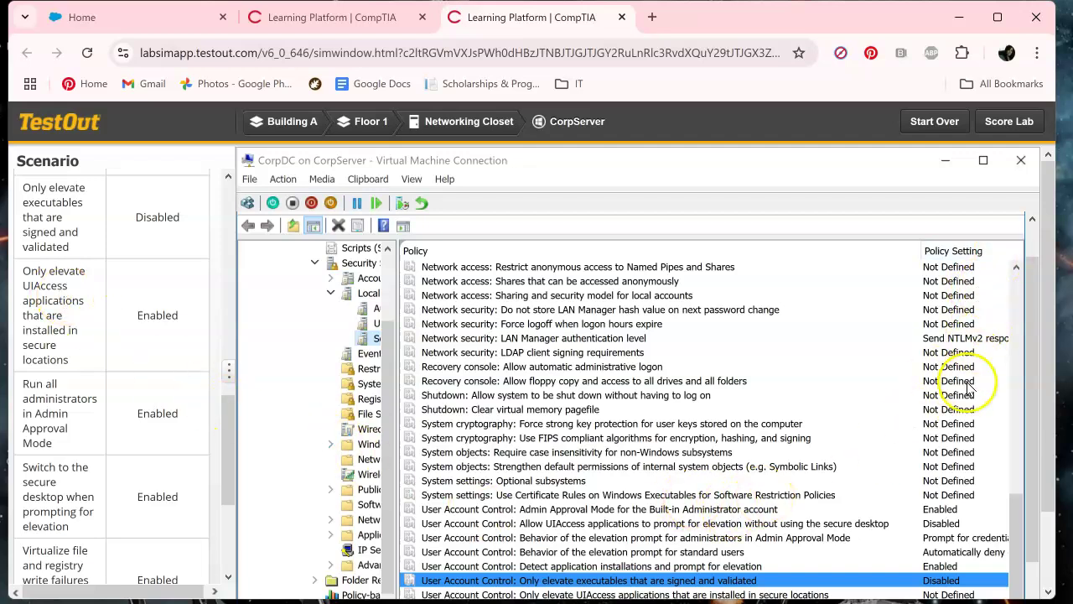
# Step: Define the policy "User Account Control: Only elevate UIAccess applications that are installed in secure locations" as Enabled and apply it
pyautogui.moveTo(1040, 537); pyautogui.dragTo(1033, 597)
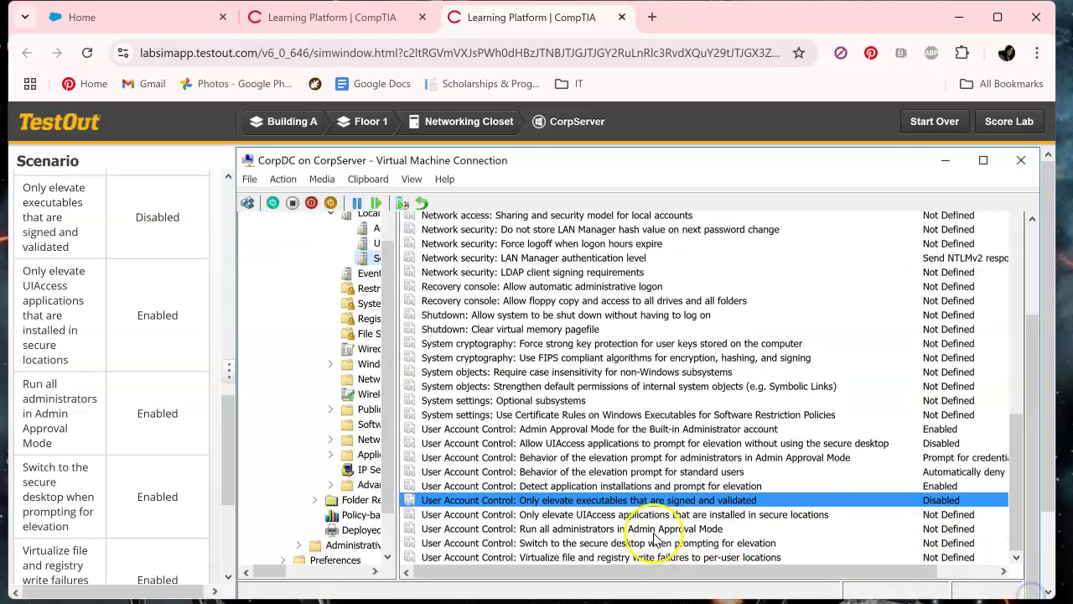
pyautogui.doubleClick(575, 516)
pyautogui.click(288, 324)
pyautogui.click(305, 345)
pyautogui.scroll(-2, 729, 461)
pyautogui.click(591, 550)
pyautogui.click(465, 550)
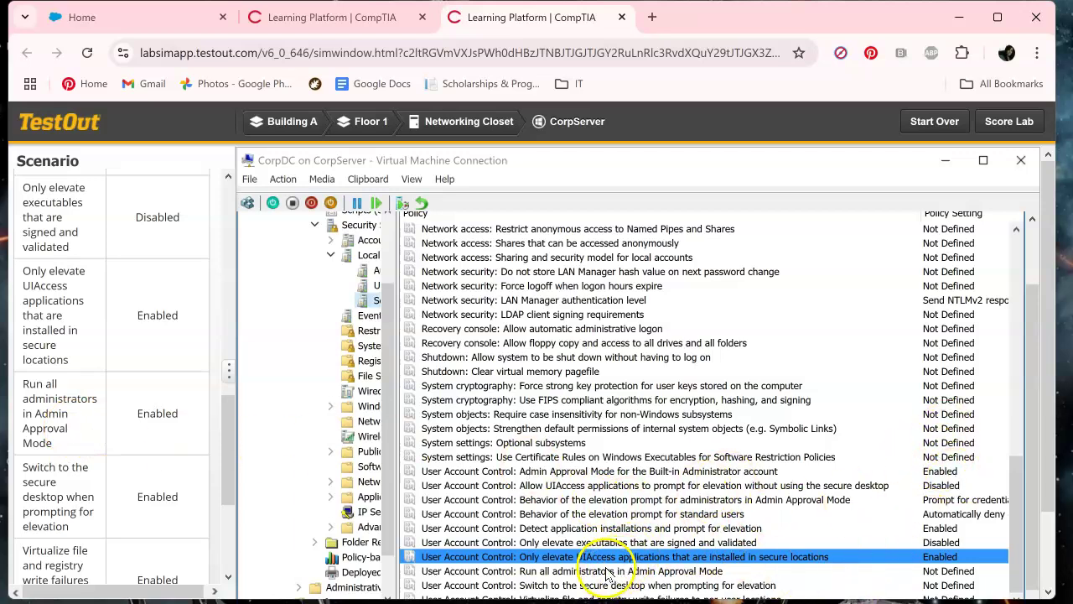
# Step: Define the policy "User Account Control: Run all administrators in Admin Approval Mode" as Enabled and apply it
pyautogui.doubleClick(616, 571)
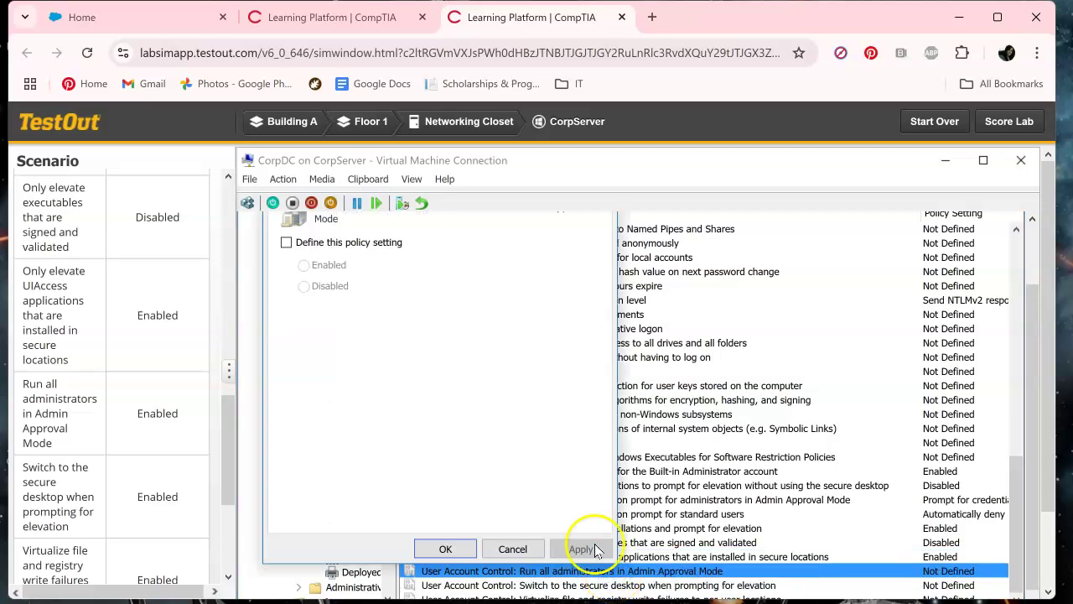
pyautogui.click(326, 243)
pyautogui.click(304, 265)
pyautogui.click(581, 549)
pyautogui.click(445, 549)
# Step: Define the policy "User Account Control: Switch to the secure desktop when prompting for elevation" as Enabled and apply it
pyautogui.scroll(-1, 168, 426)
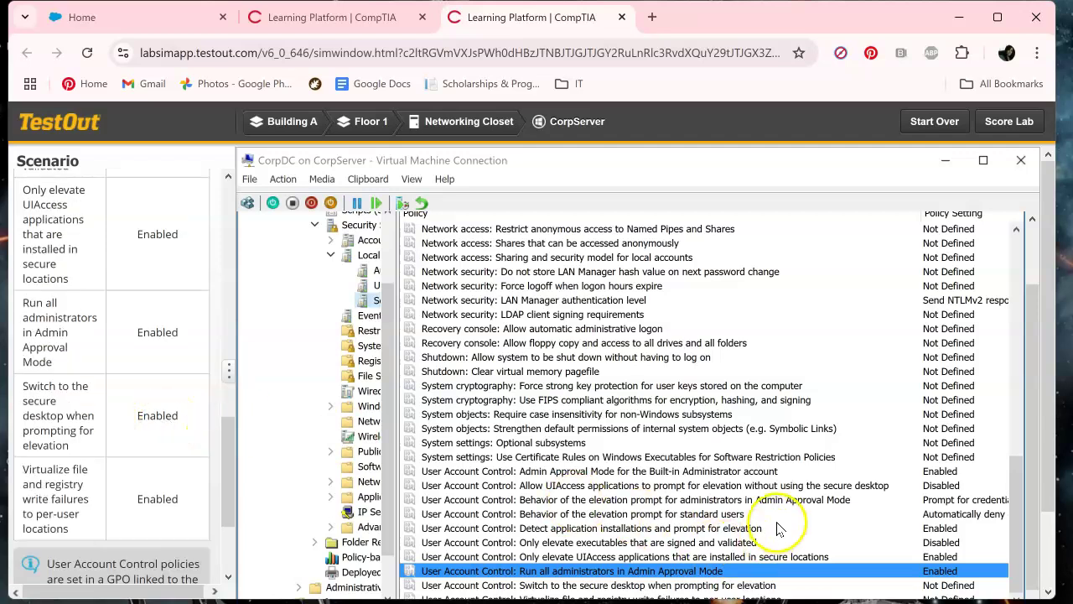
pyautogui.doubleClick(627, 587)
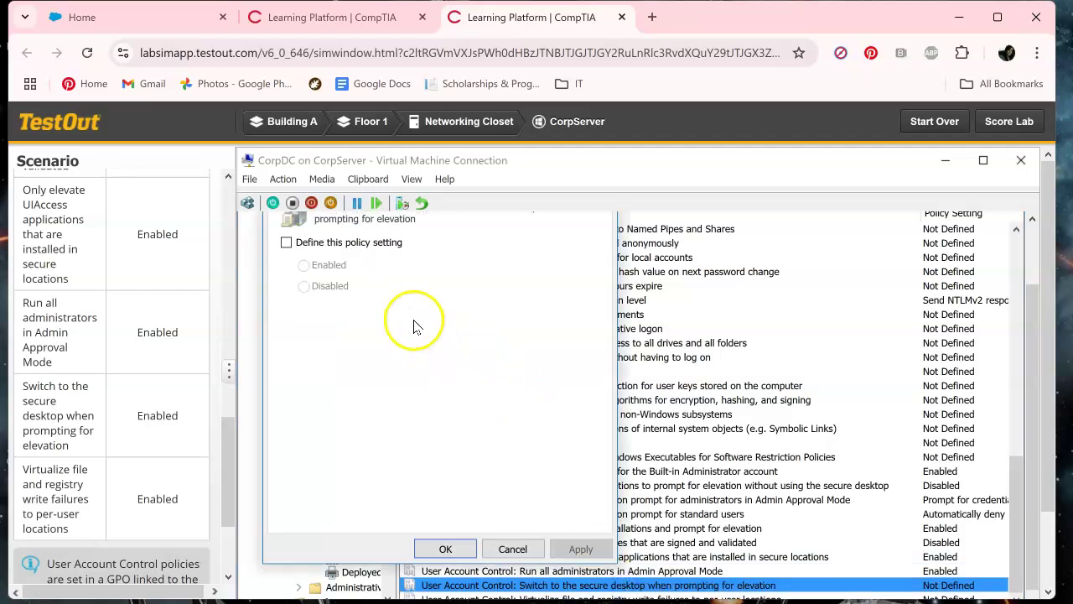
pyautogui.click(285, 243)
pyautogui.click(306, 265)
pyautogui.click(584, 549)
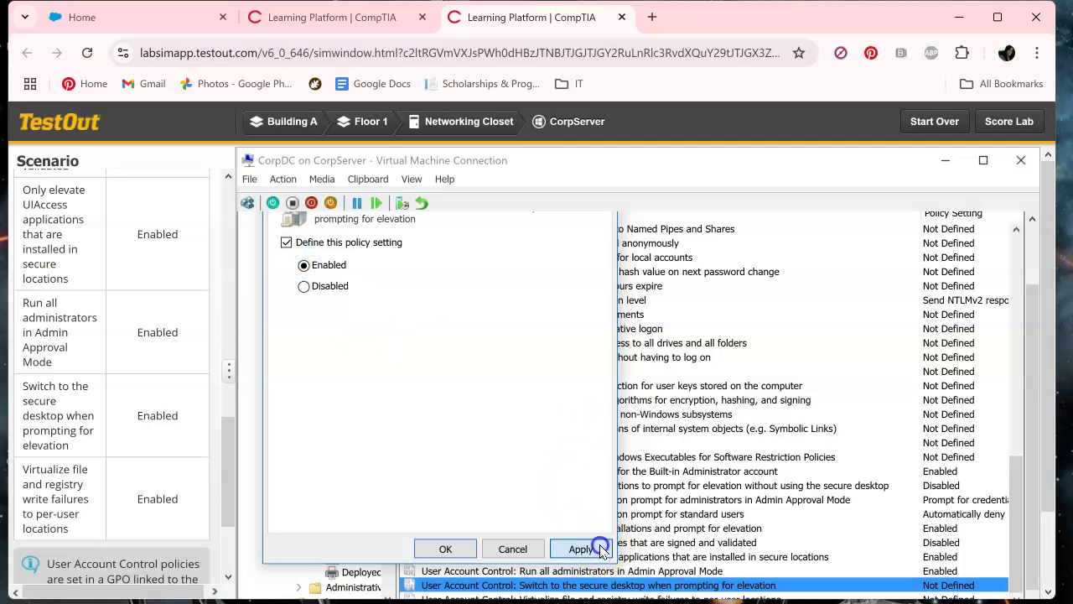
pyautogui.click(454, 548)
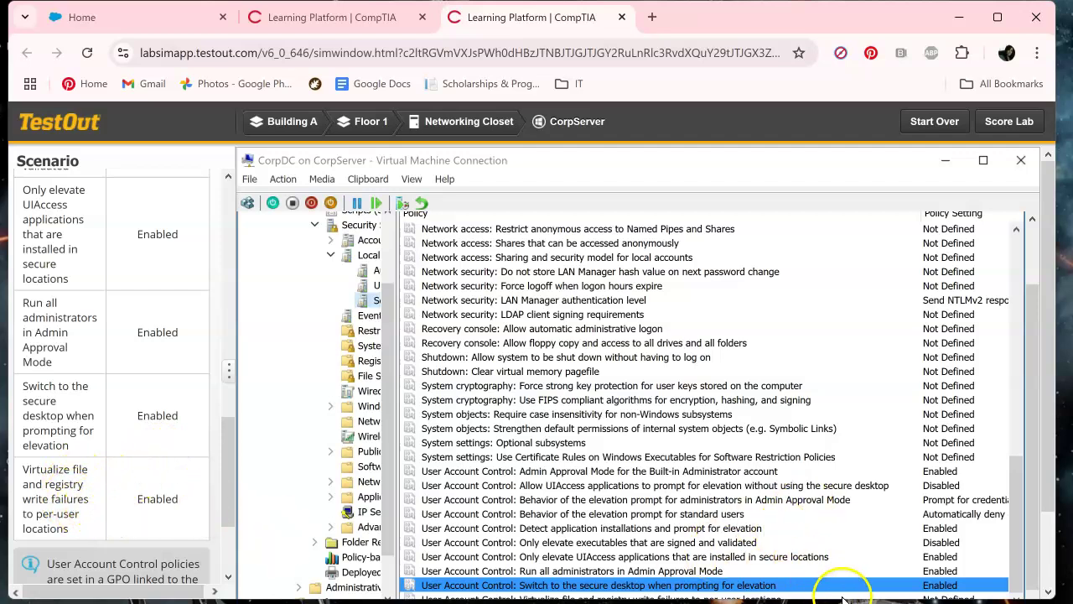
# Step: Define the policy "User Account Control: Virtualize file and registry write failures to per-user locations" as Enabled and apply it
pyautogui.click(1037, 490)
pyautogui.scroll(-1, 1037, 491)
pyautogui.doubleClick(929, 576)
pyautogui.click(287, 219)
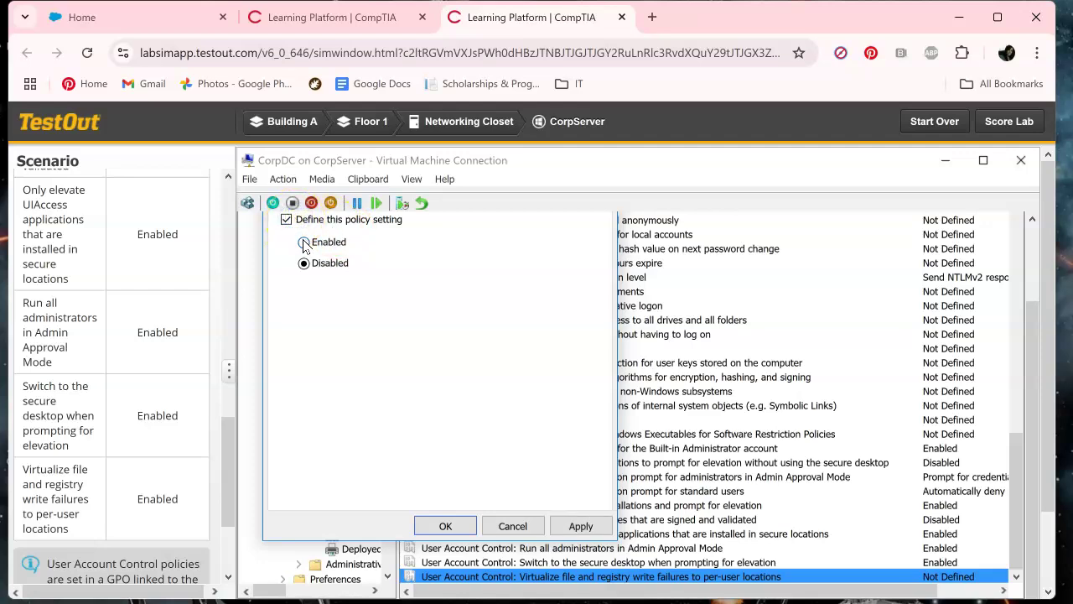
pyautogui.click(578, 525)
pyautogui.click(474, 526)
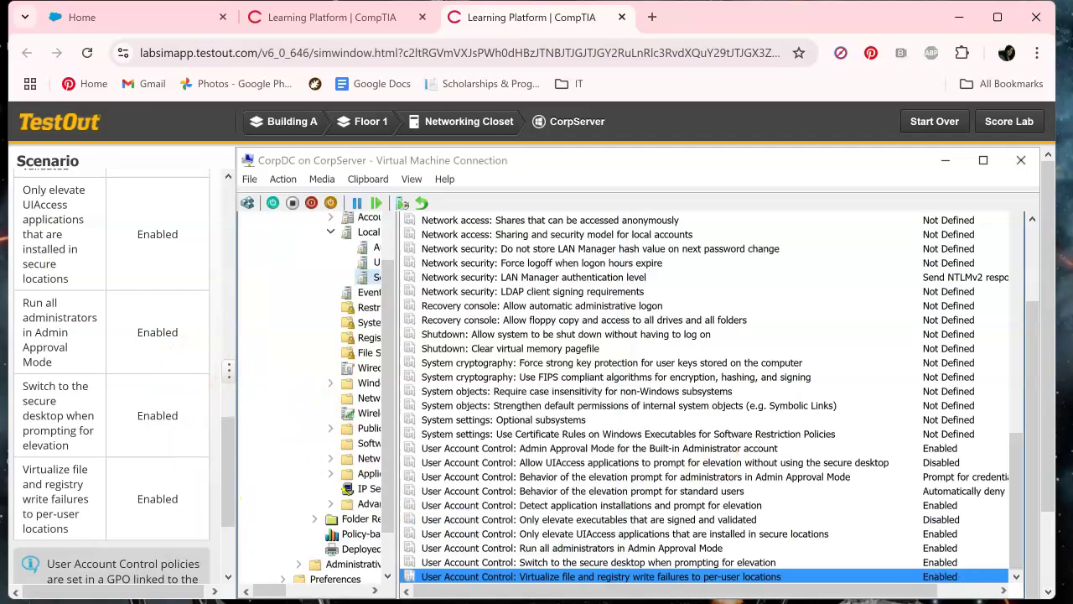
# Step: Close the CorpDC virtual machine connection, then score the lab and look through its report
pyautogui.click(1022, 161)
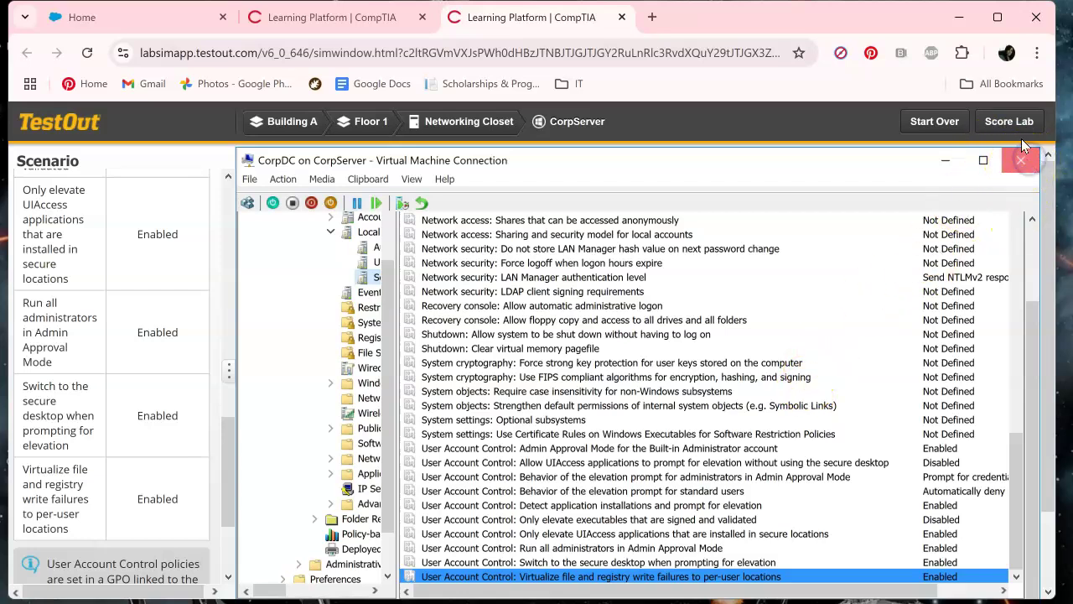
pyautogui.click(1011, 121)
pyautogui.scroll(-5, 635, 360)
pyautogui.scroll(-6, 657, 359)
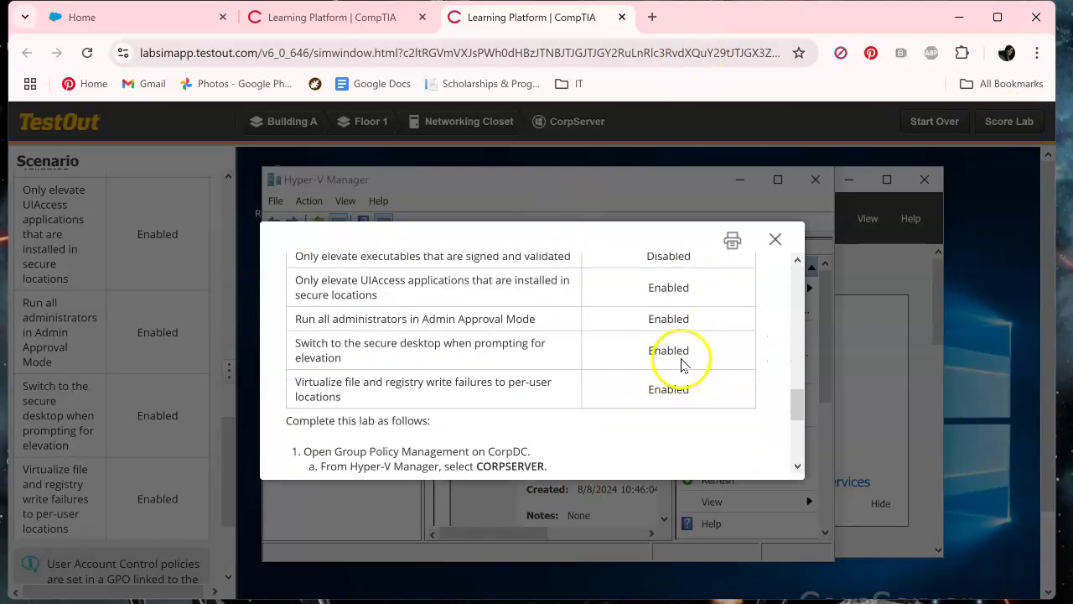